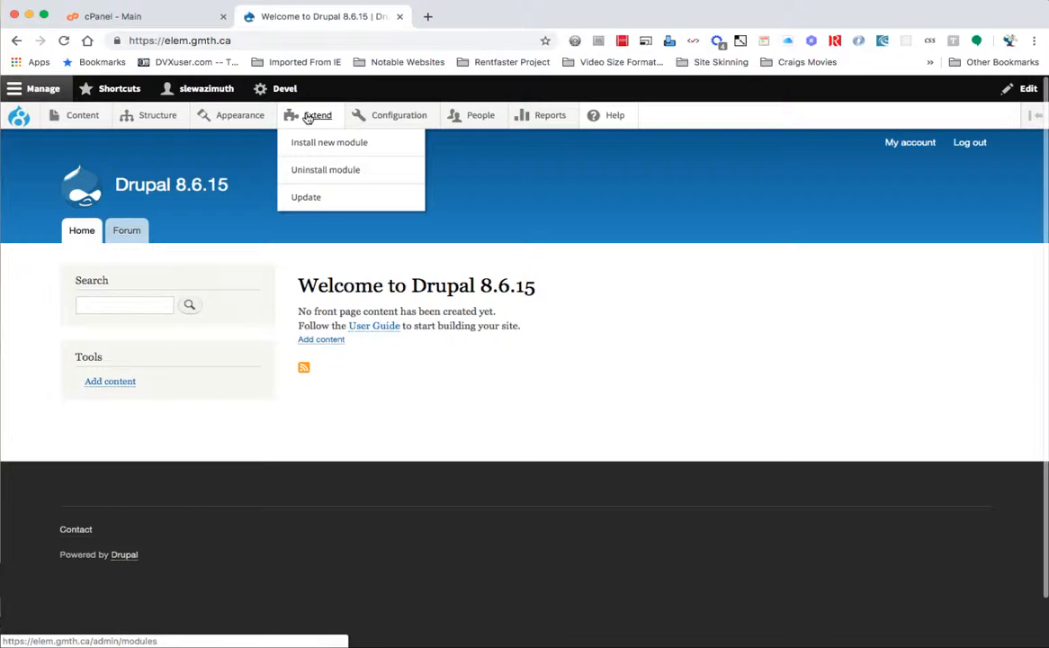
Enable the Elementor module from the Other group of the site's module list.
{"action": "left_click", "coordinate": [307, 119]}
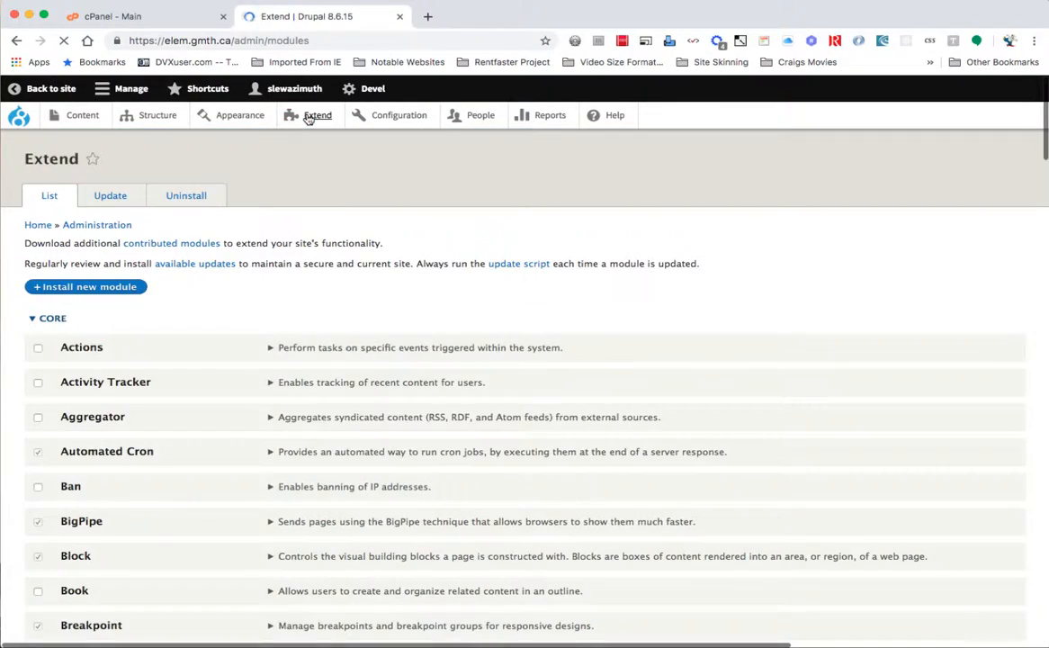
{"action": "scroll", "coordinate": [274, 365], "scroll_direction": "down", "scroll_amount": 10}
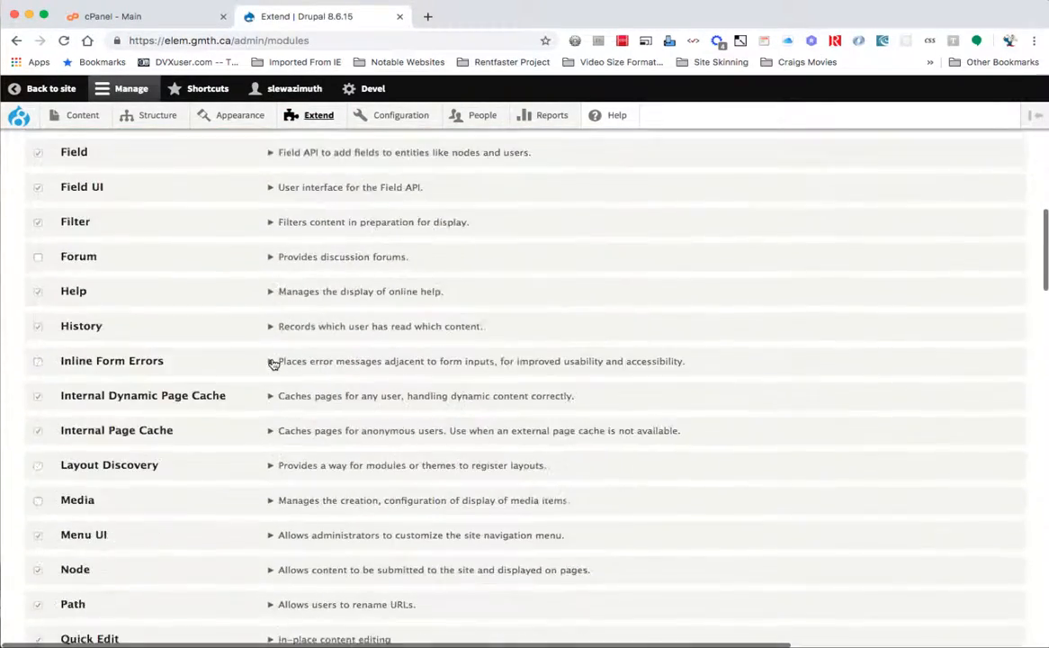
{"action": "scroll", "coordinate": [273, 365], "scroll_direction": "down", "scroll_amount": 20}
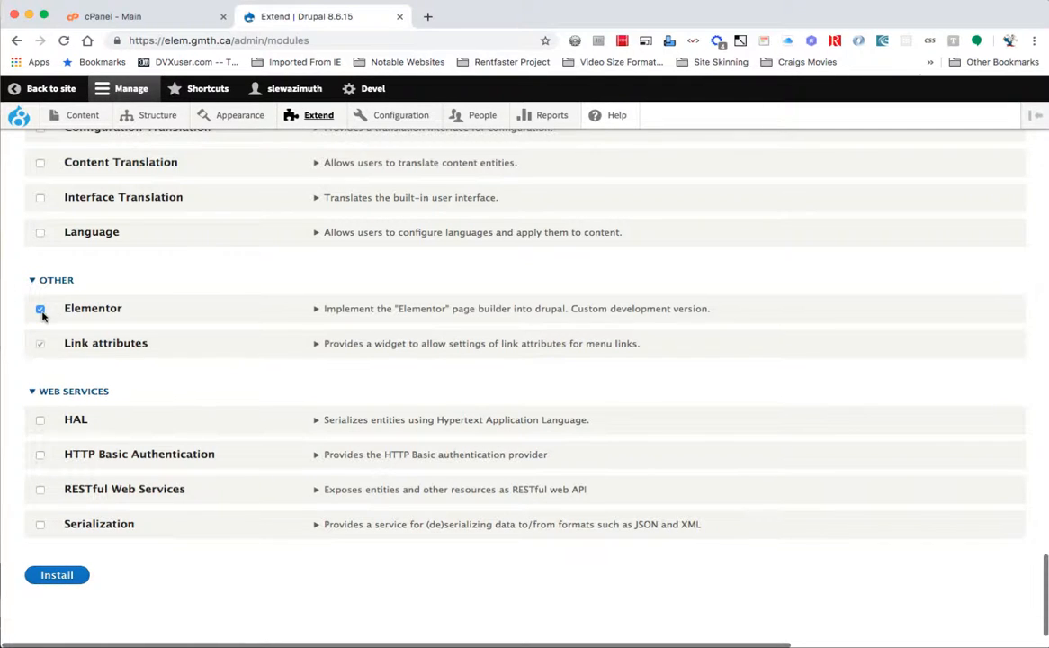
{"action": "left_click", "coordinate": [317, 310]}
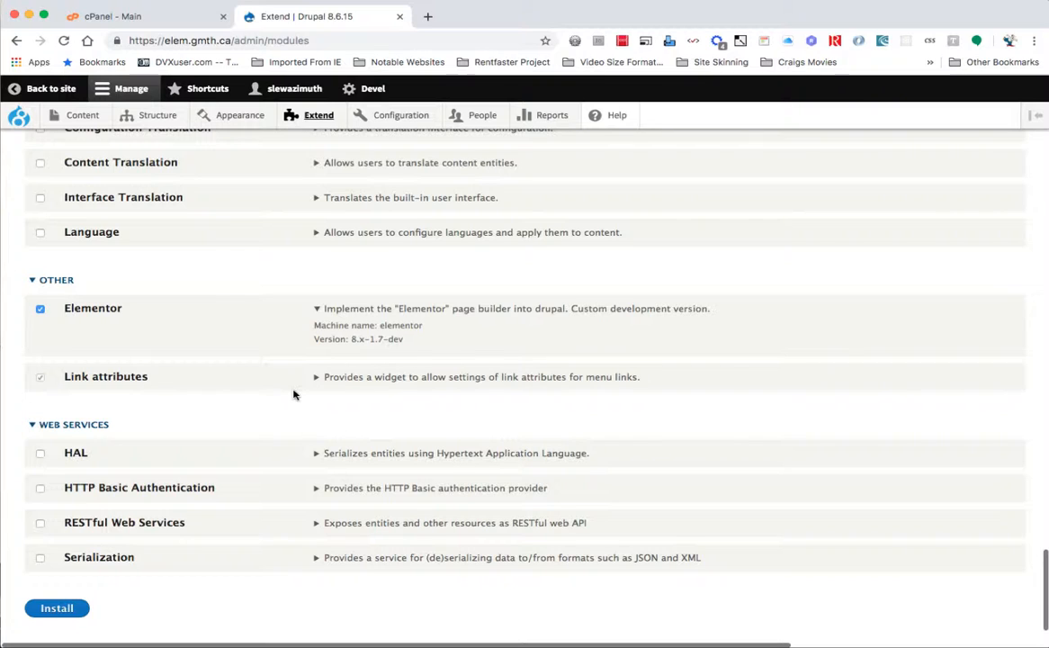
{"action": "left_click", "coordinate": [65, 611]}
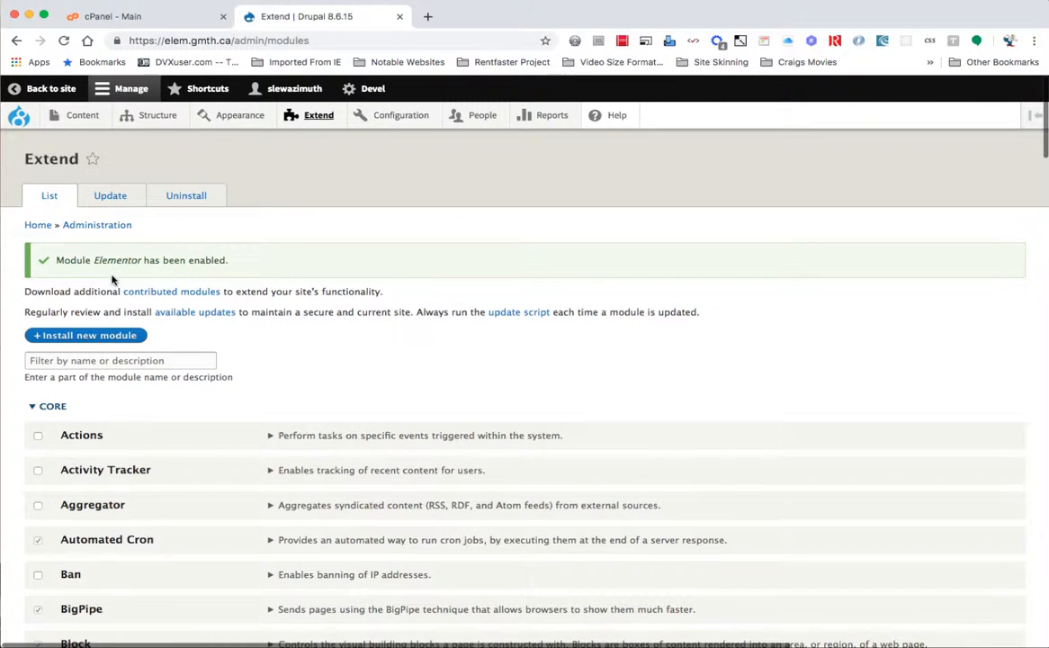
Expand the Elementor module's details in the module list and open its configuration settings.
{"action": "scroll", "coordinate": [165, 283], "scroll_direction": "down", "scroll_amount": 20}
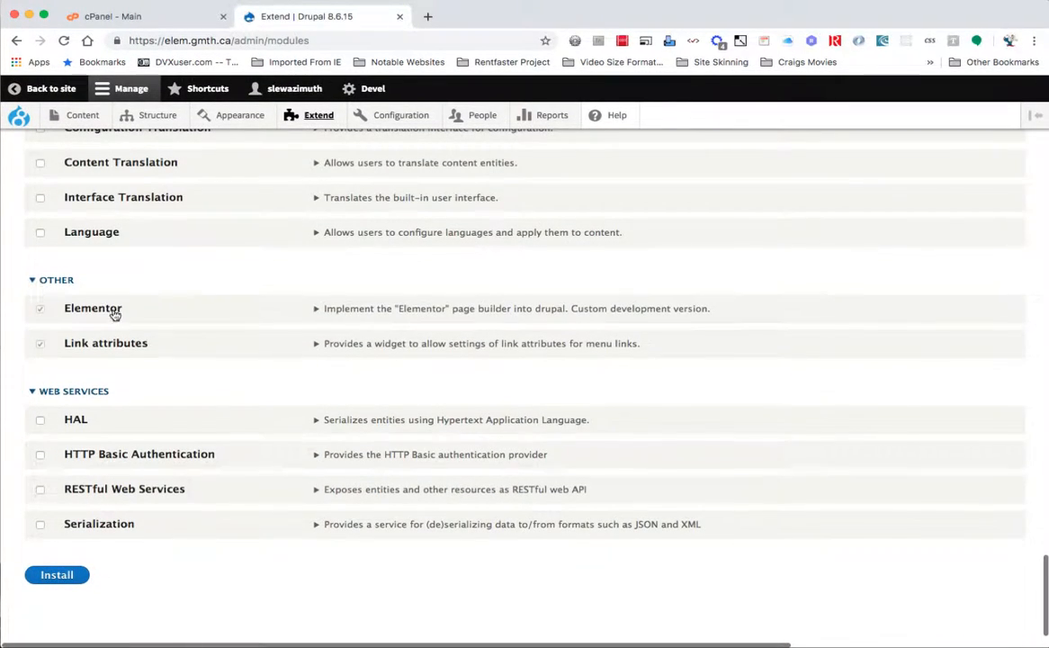
{"action": "left_click", "coordinate": [316, 310]}
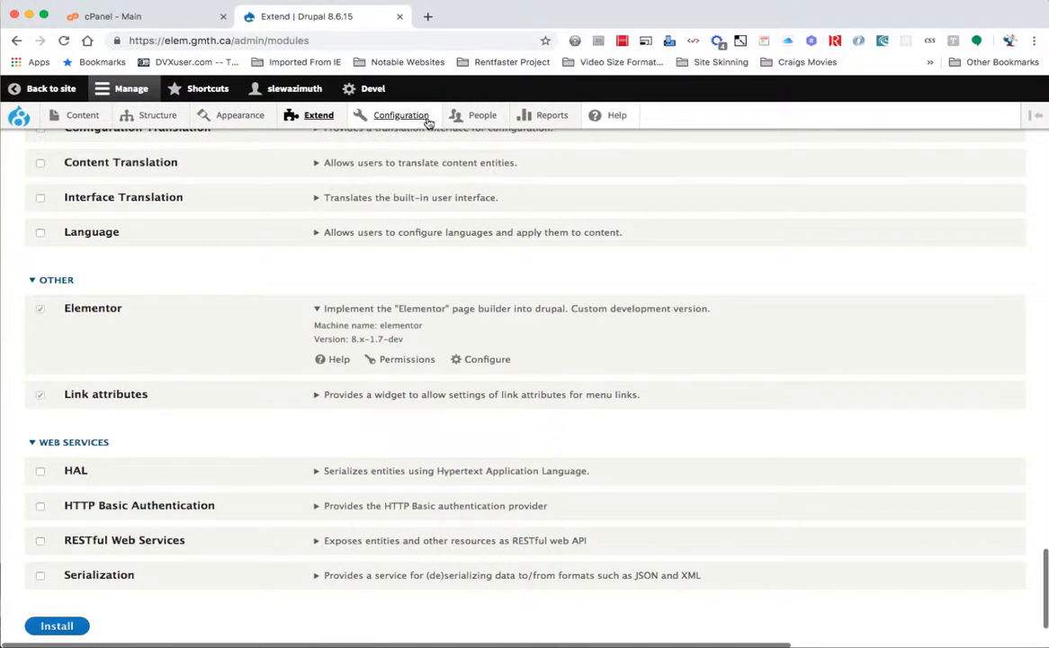
{"action": "mouse_move", "coordinate": [426, 121]}
{"action": "mouse_move", "coordinate": [417, 199]}
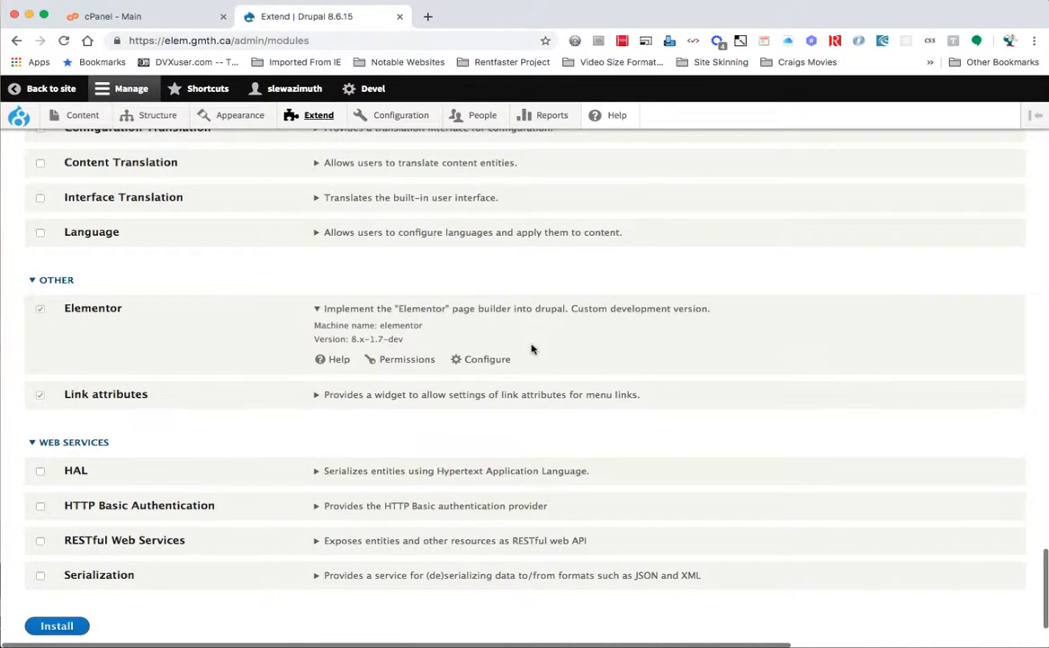
{"action": "left_click", "coordinate": [486, 359]}
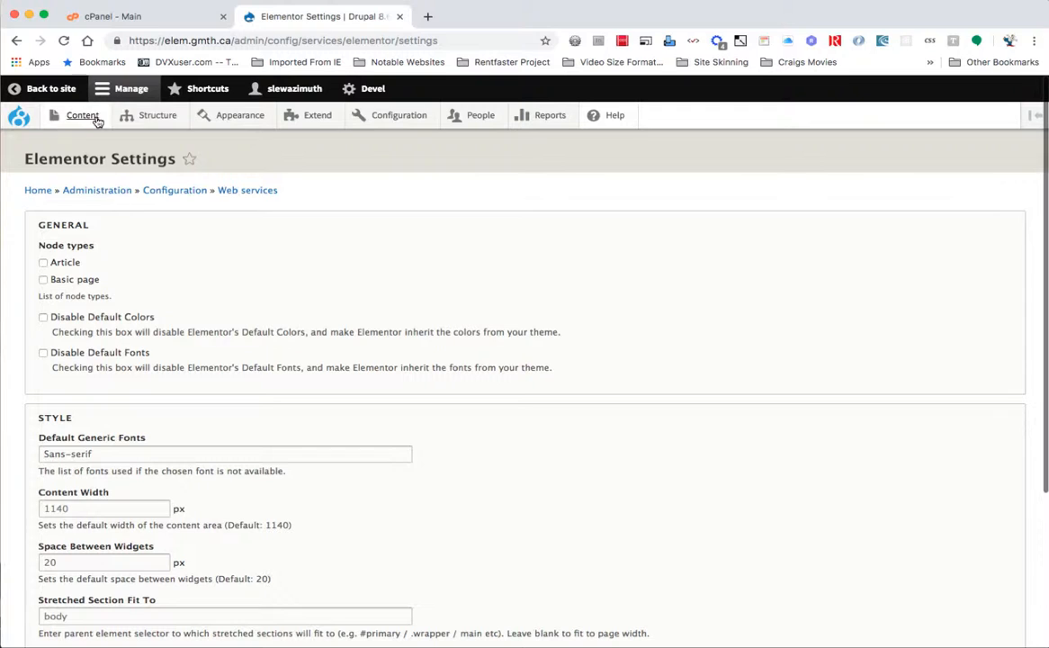
Add a new content type named "Custom content type" and save it.
{"action": "mouse_move", "coordinate": [93, 117]}
{"action": "mouse_move", "coordinate": [92, 147]}
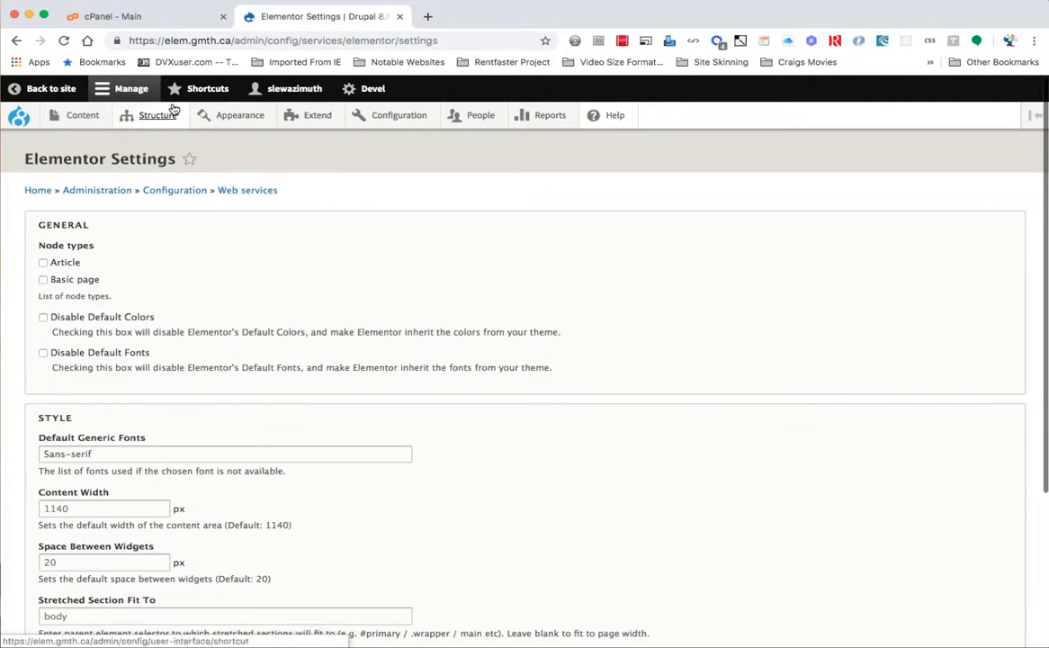
{"action": "mouse_move", "coordinate": [170, 115]}
{"action": "mouse_move", "coordinate": [171, 226]}
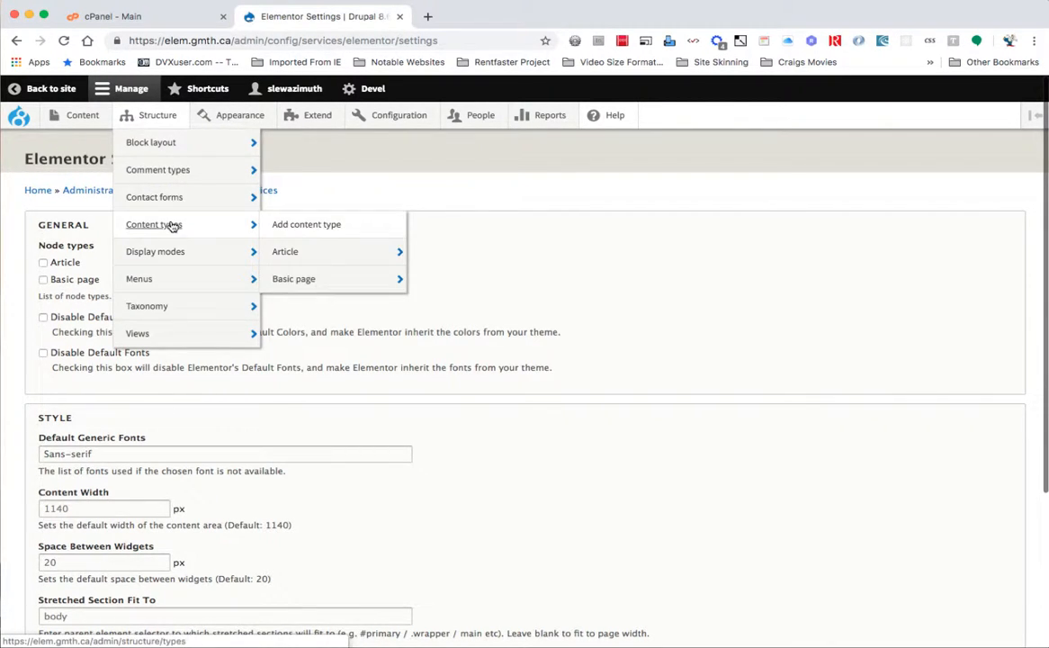
{"action": "left_click", "coordinate": [292, 229]}
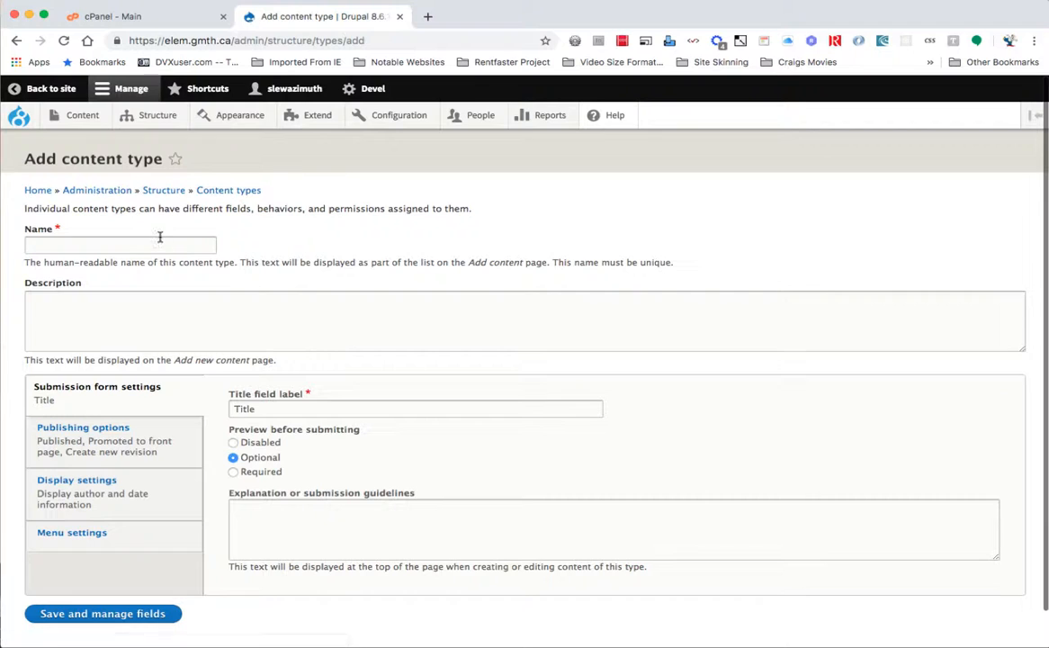
{"action": "left_click", "coordinate": [160, 236]}
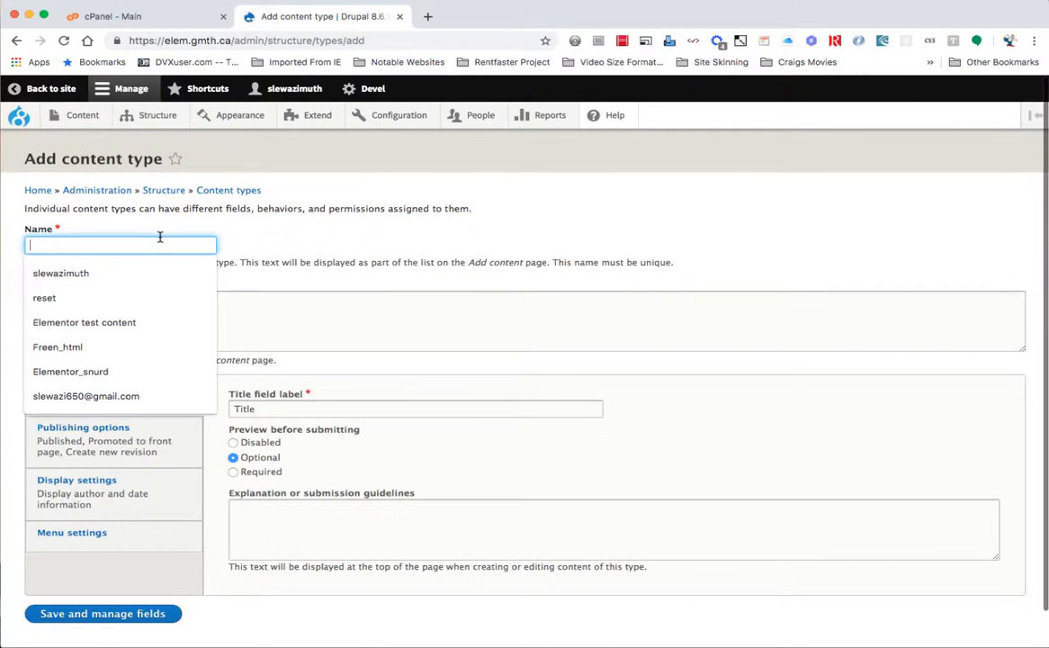
{"action": "type", "text": "Custom content type"}
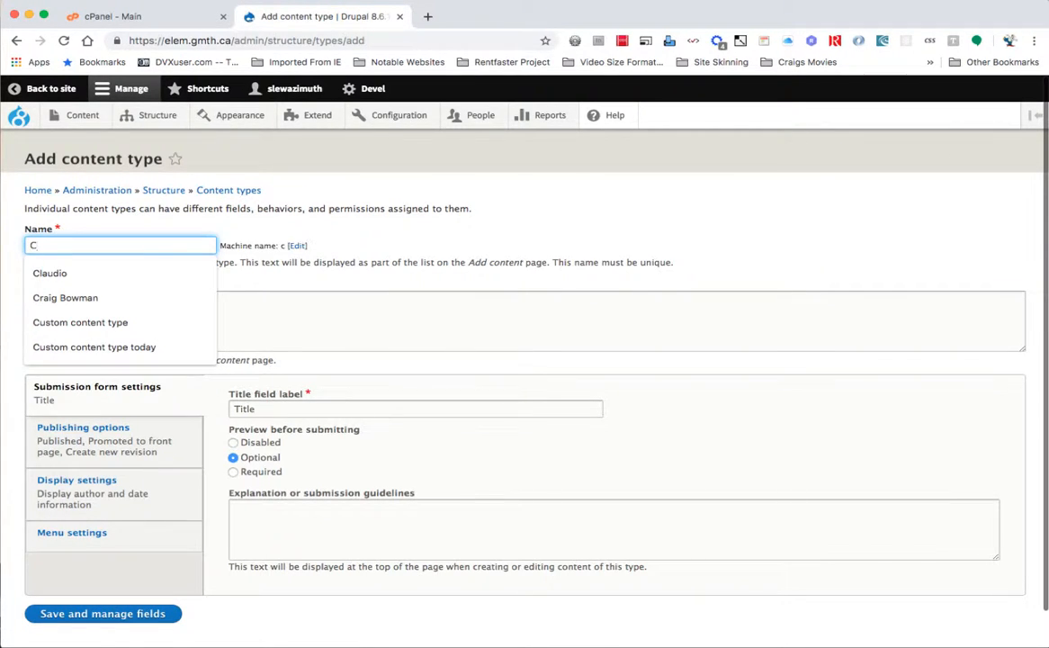
{"action": "left_click", "coordinate": [93, 322]}
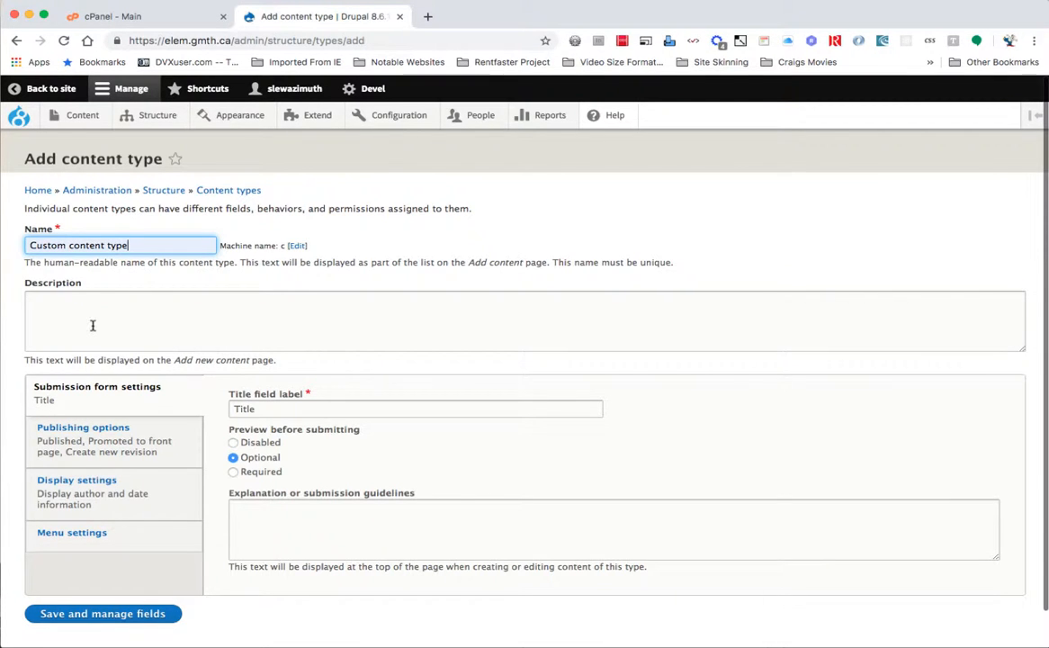
{"action": "left_click", "coordinate": [92, 615]}
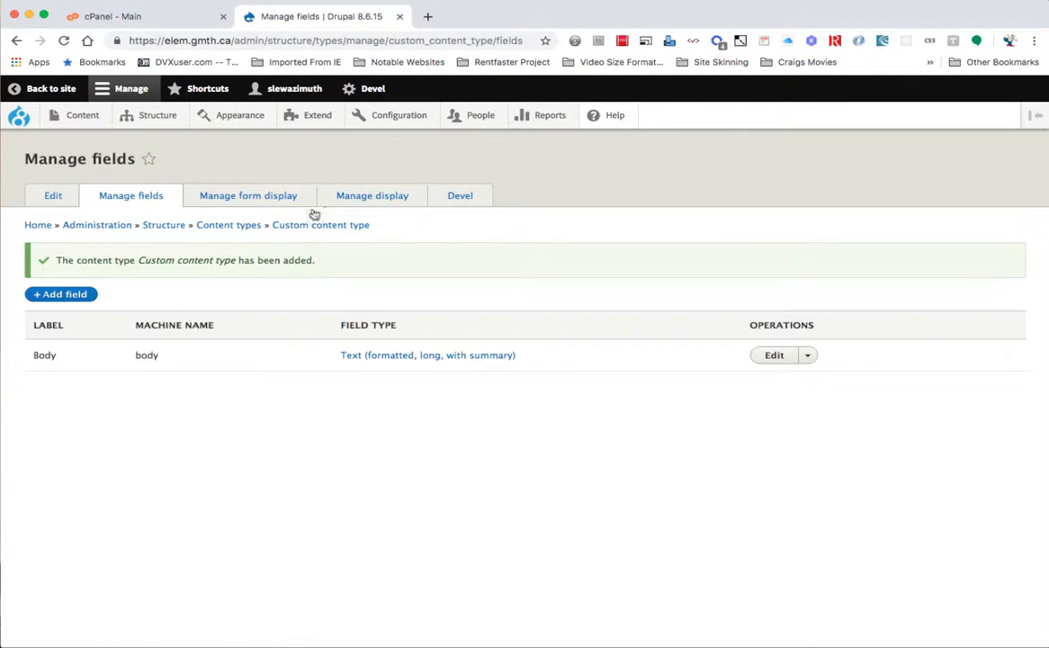
Enable Elementor for the Custom content type node type in the Elementor settings and save the configuration.
{"action": "mouse_move", "coordinate": [390, 119]}
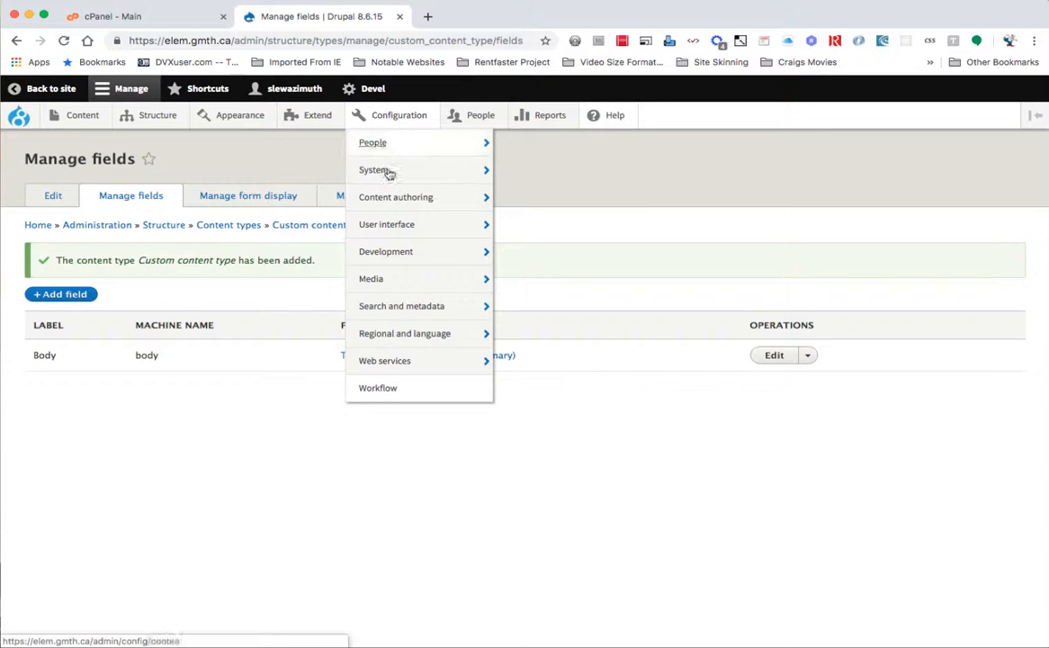
{"action": "left_click", "coordinate": [549, 196]}
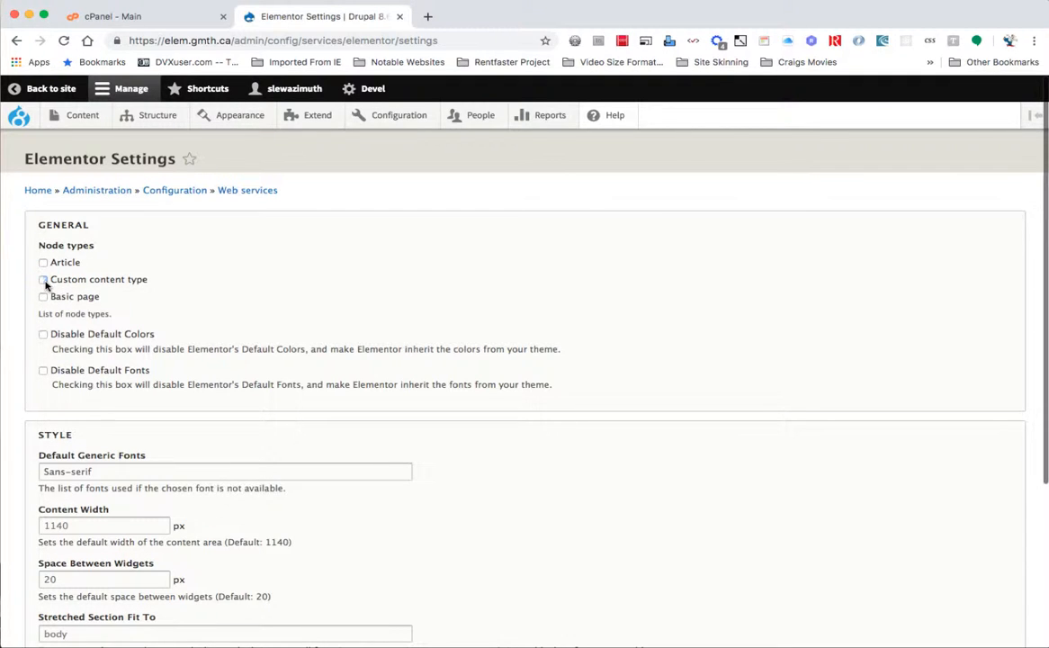
{"action": "scroll", "coordinate": [63, 326], "scroll_direction": "down", "scroll_amount": 5}
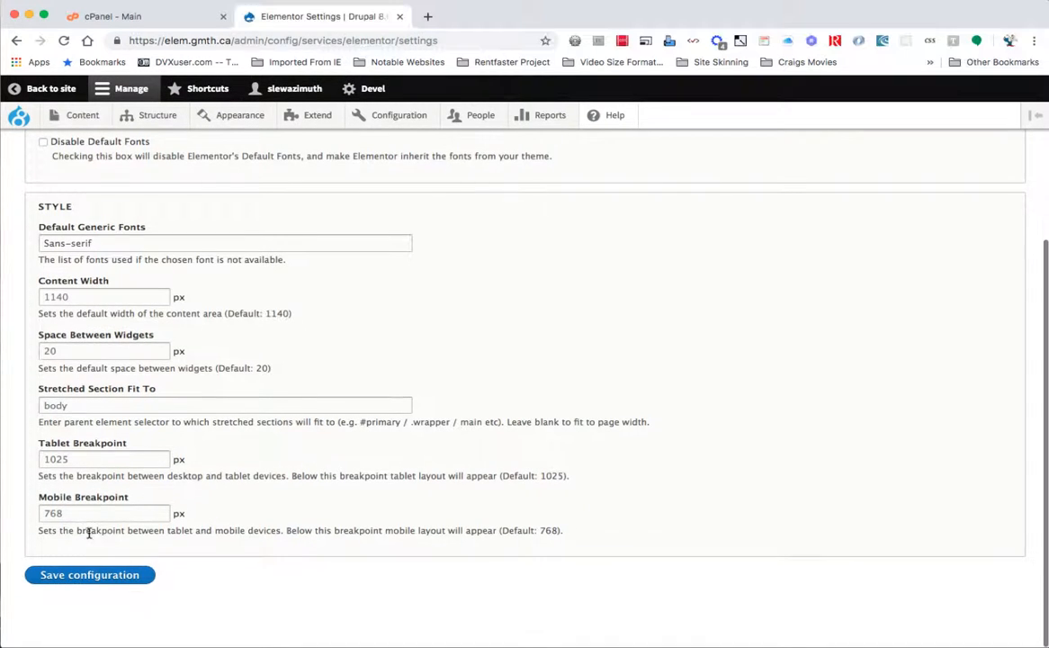
{"action": "left_click", "coordinate": [90, 574]}
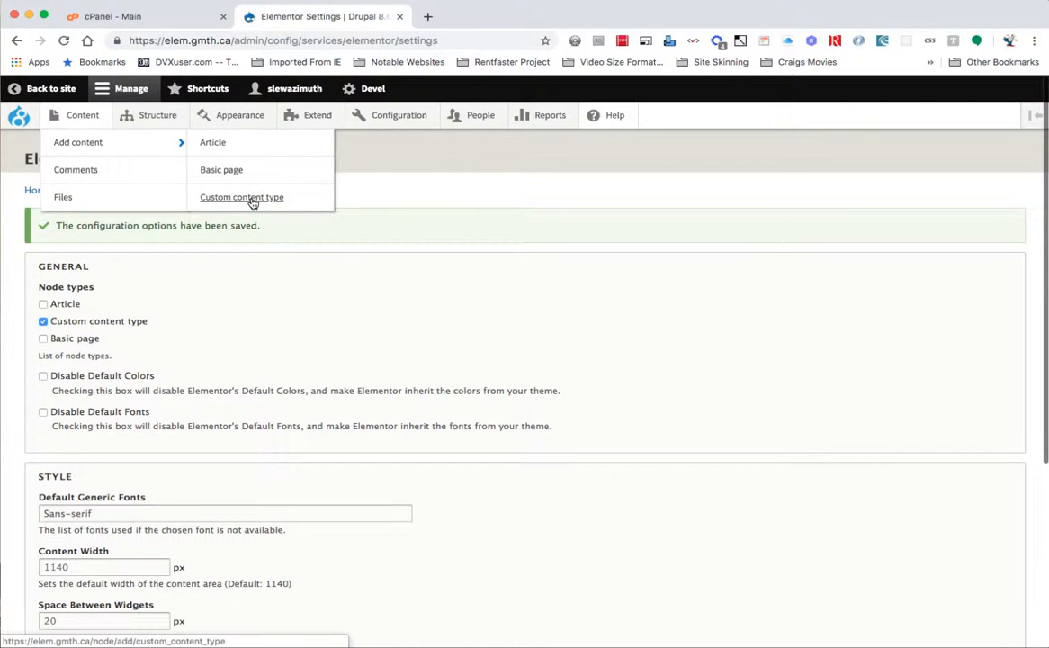
Create a Custom content type page titled "Elementor test" and open it for editing with Elementor.
{"action": "left_click", "coordinate": [252, 199]}
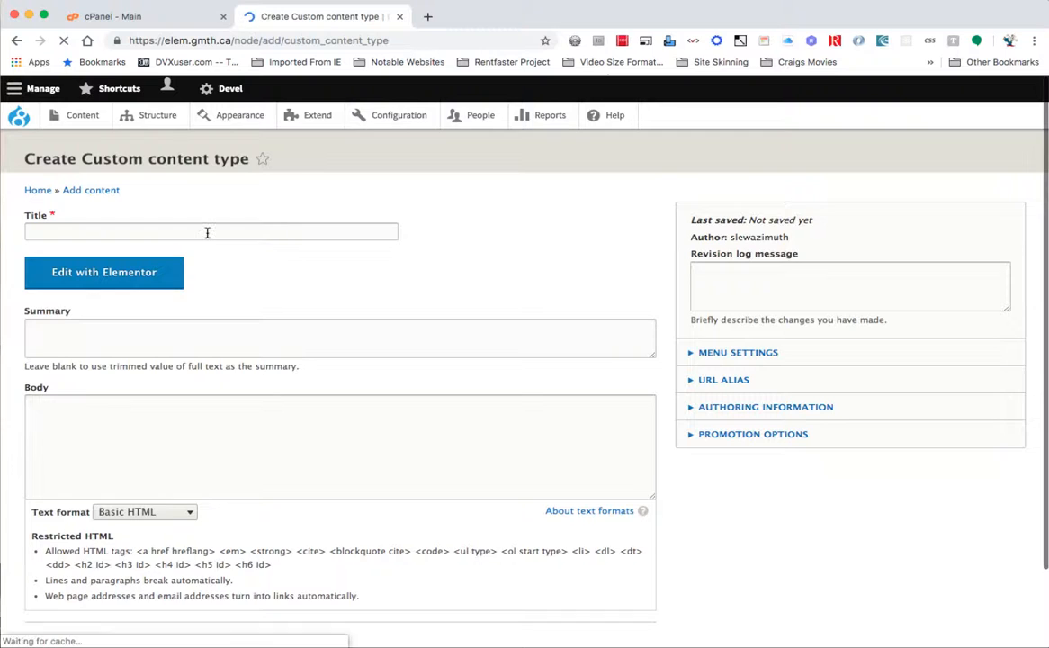
{"action": "left_click", "coordinate": [207, 232]}
{"action": "left_click", "coordinate": [110, 260]}
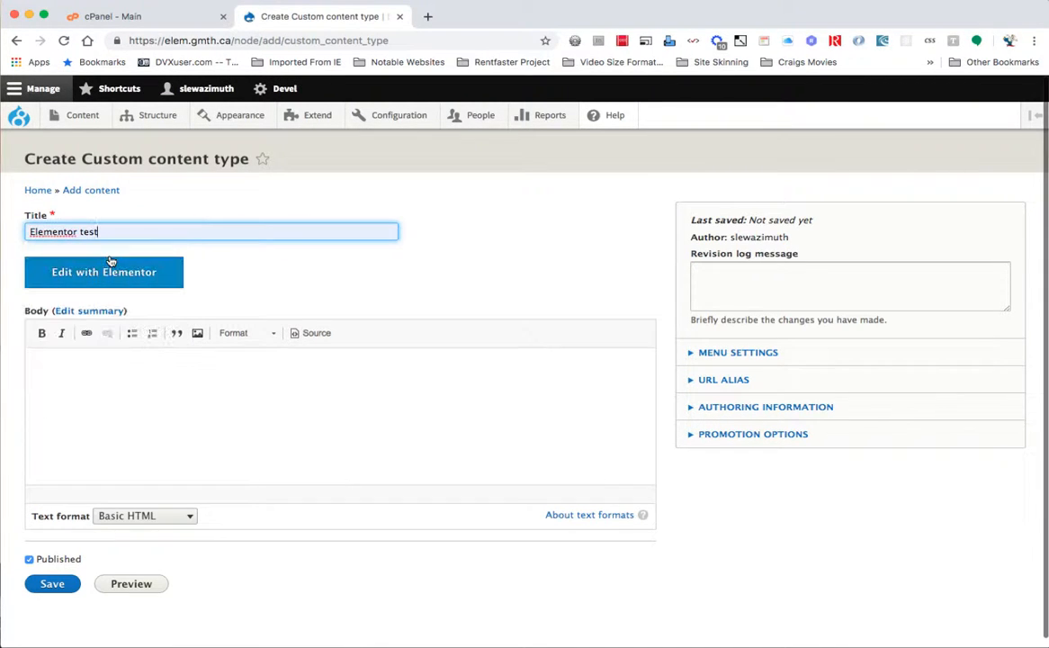
{"action": "left_click", "coordinate": [112, 282]}
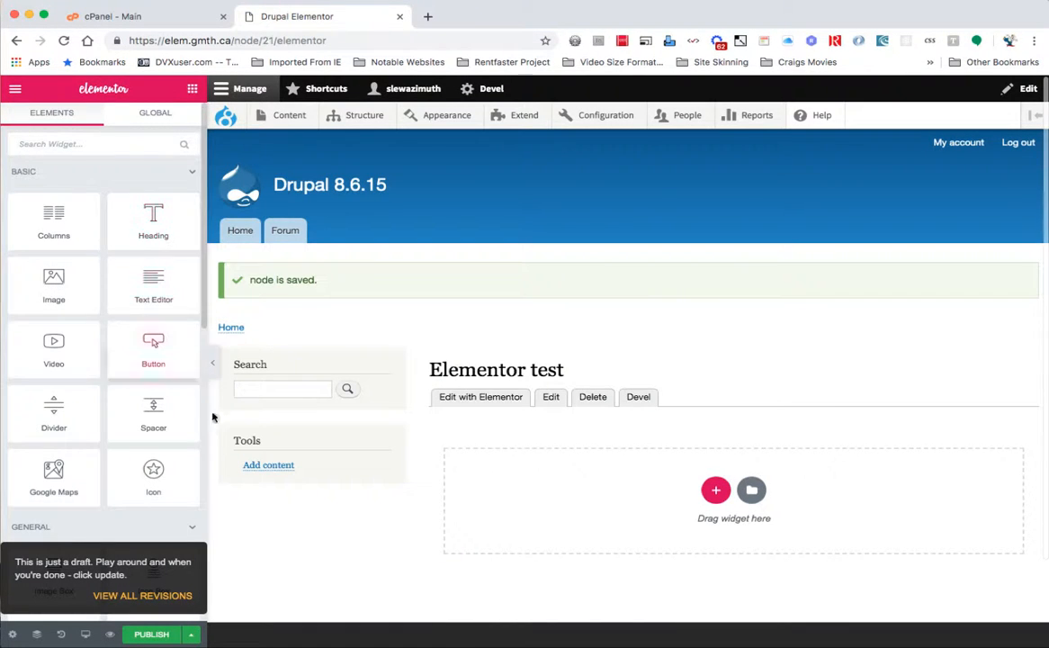
Add an Image widget to the empty page area and load blown.png from the Cartoonies folder into it.
{"action": "scroll", "coordinate": [149, 204], "scroll_direction": "down", "scroll_amount": 10}
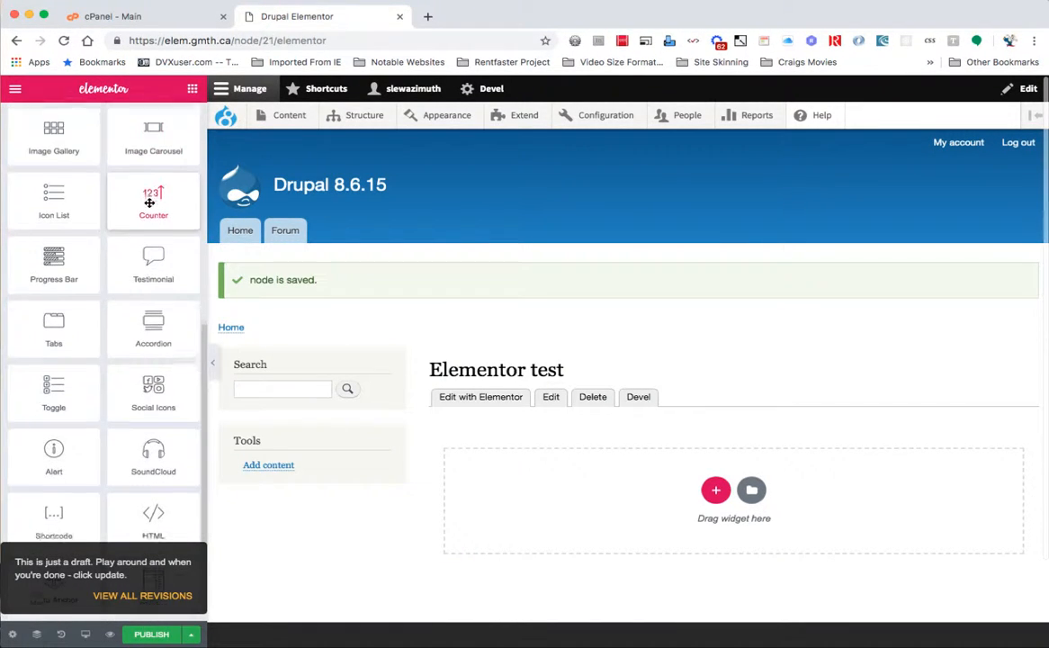
{"action": "scroll", "coordinate": [149, 204], "scroll_direction": "up", "scroll_amount": 10}
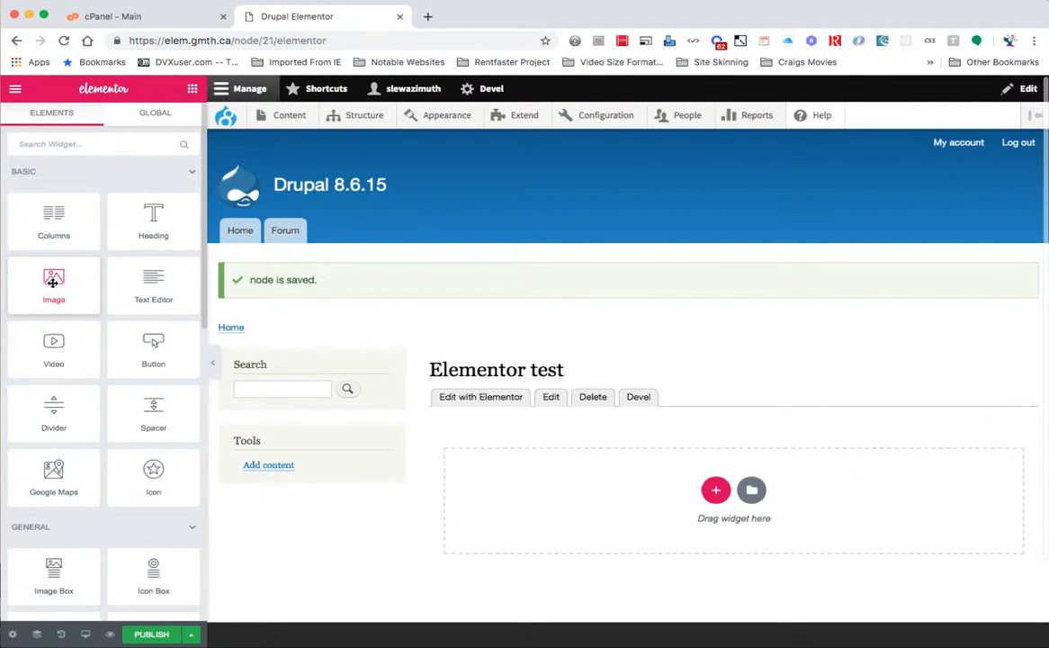
{"action": "left_click_drag", "start_coordinate": [54, 280], "coordinate": [513, 480]}
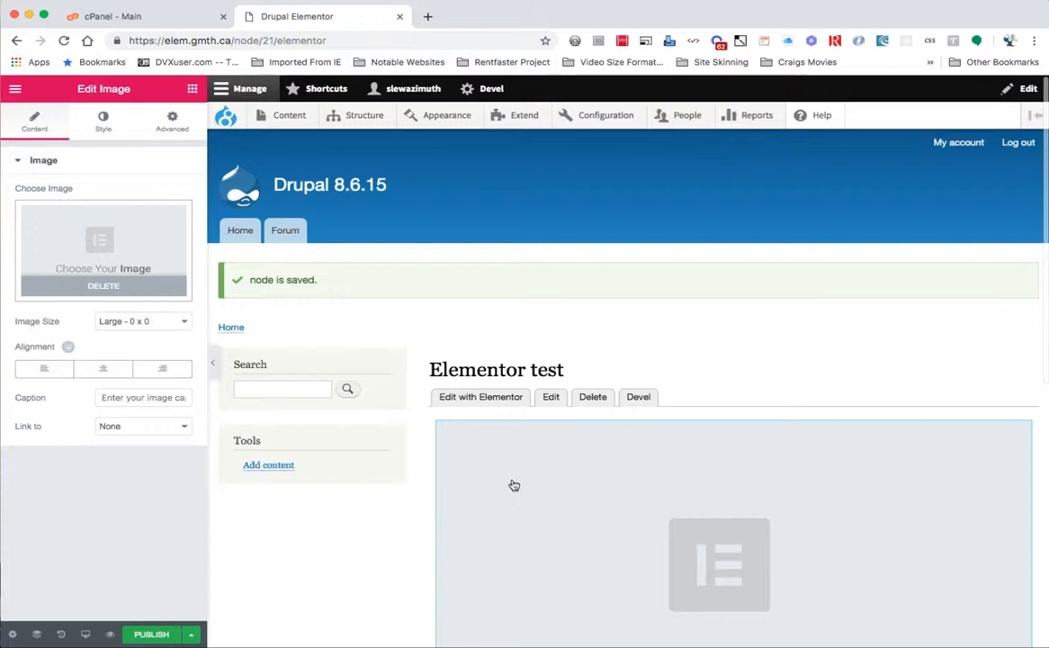
{"action": "left_click", "coordinate": [103, 240]}
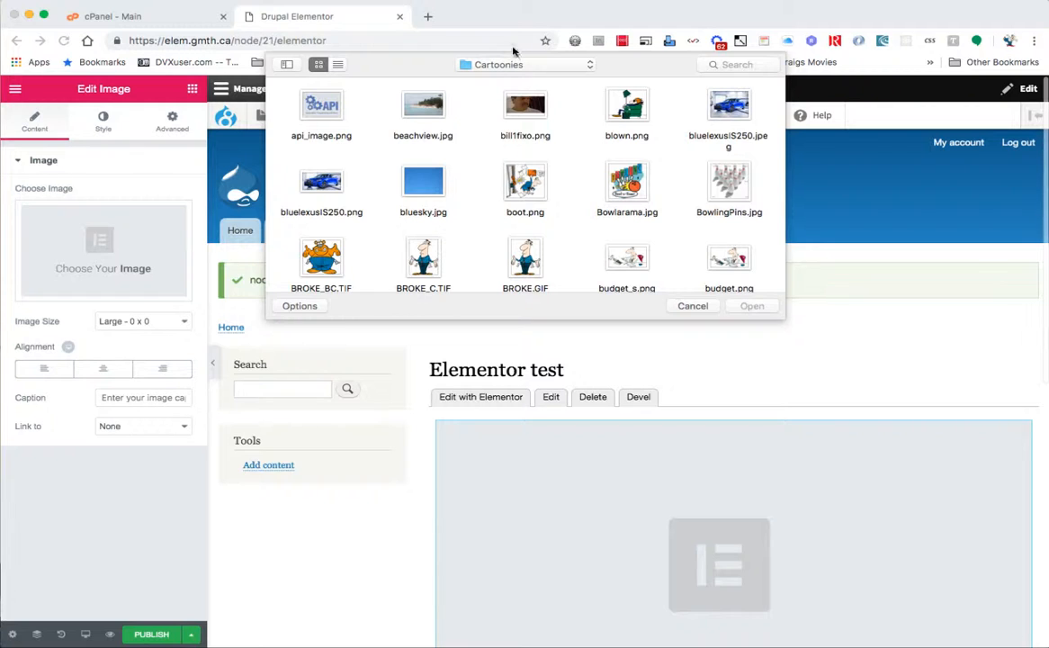
{"action": "left_click", "coordinate": [633, 111]}
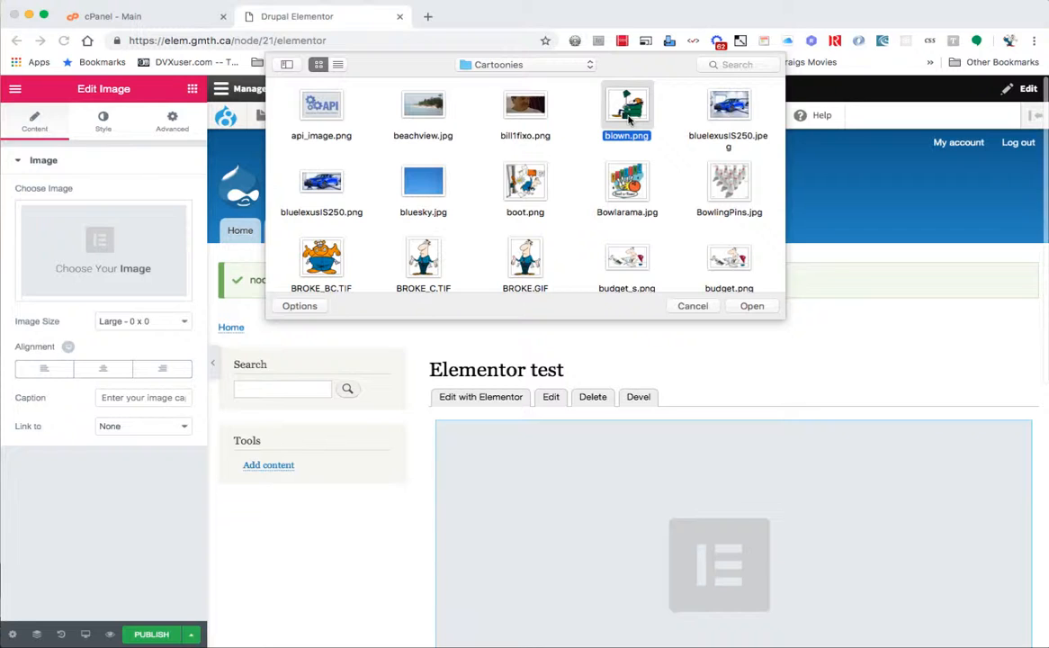
{"action": "double_click", "coordinate": [629, 115]}
{"action": "mouse_move", "coordinate": [629, 119]}
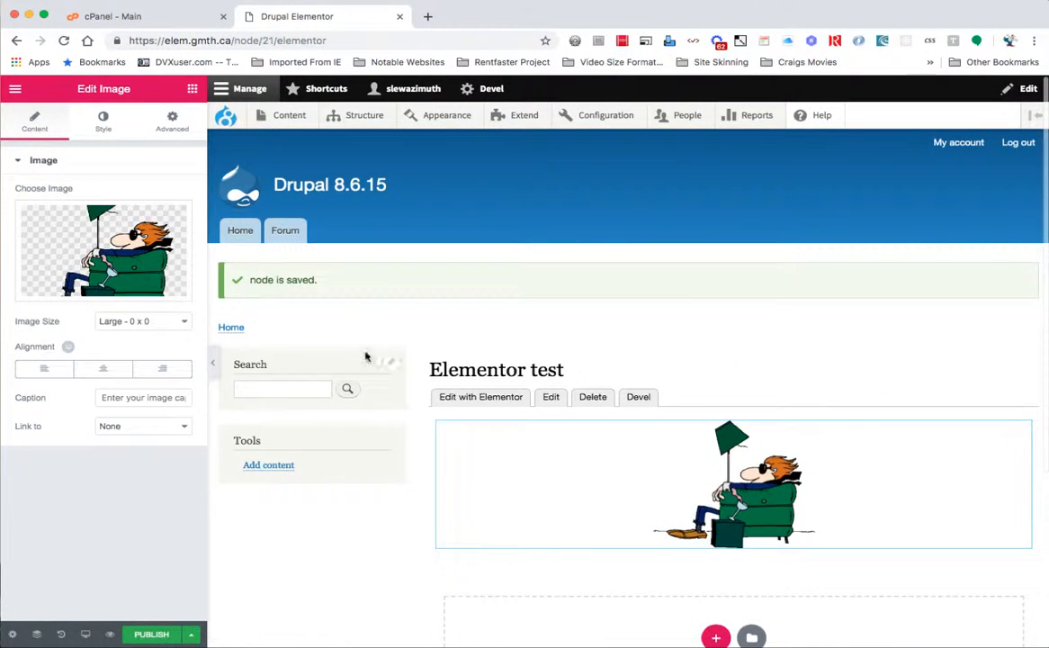
Add a new section with three equal columns below the image.
{"action": "scroll", "coordinate": [494, 461], "scroll_direction": "down", "scroll_amount": 4}
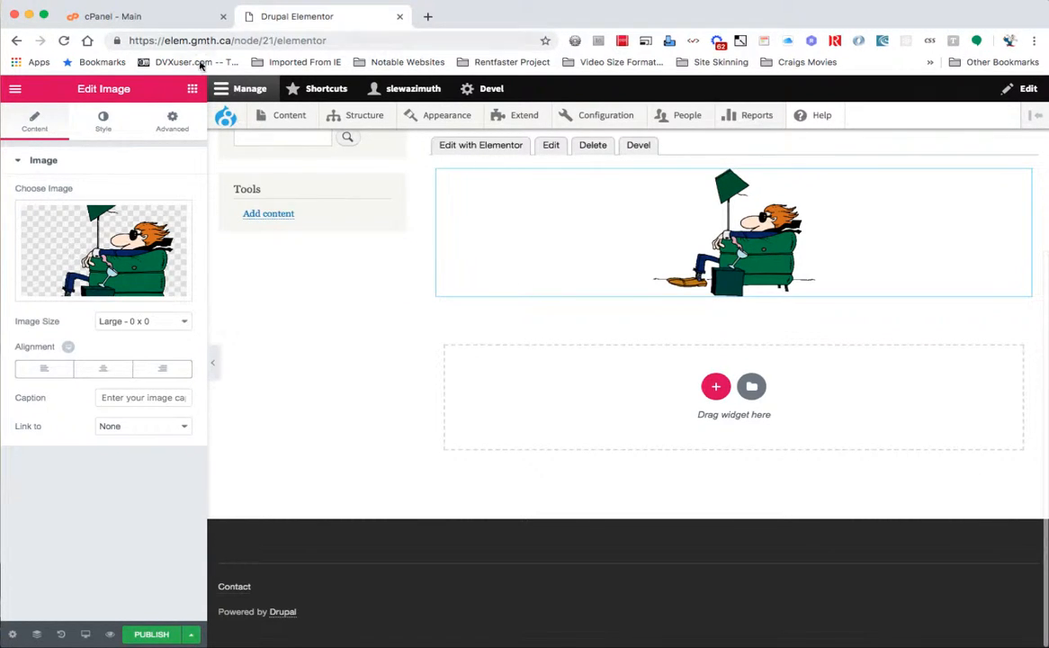
{"action": "left_click", "coordinate": [192, 88]}
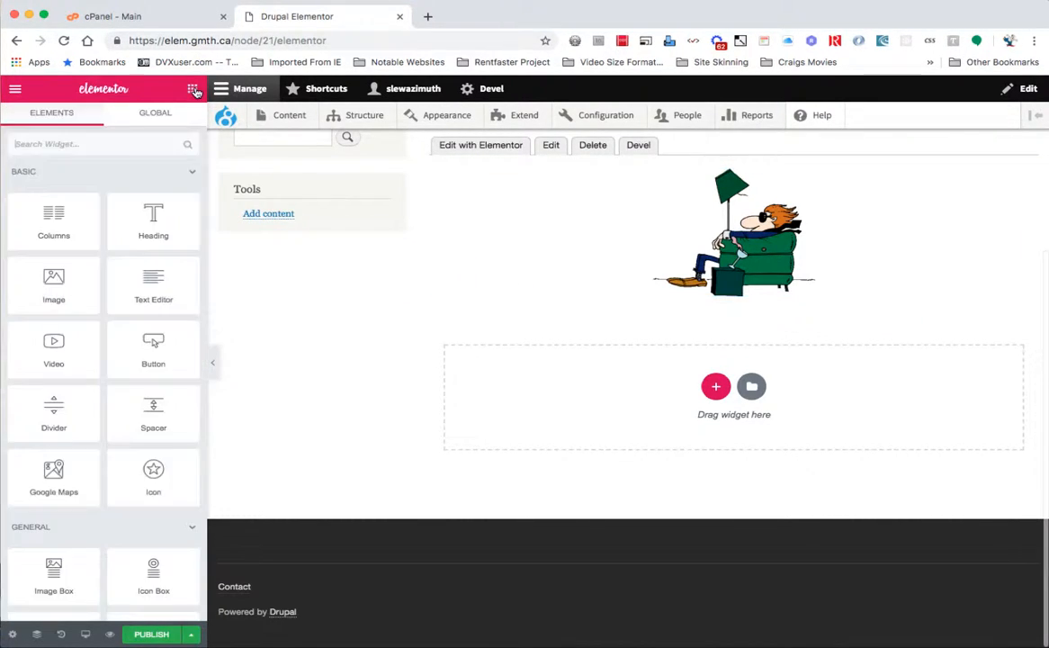
{"action": "left_click", "coordinate": [716, 387]}
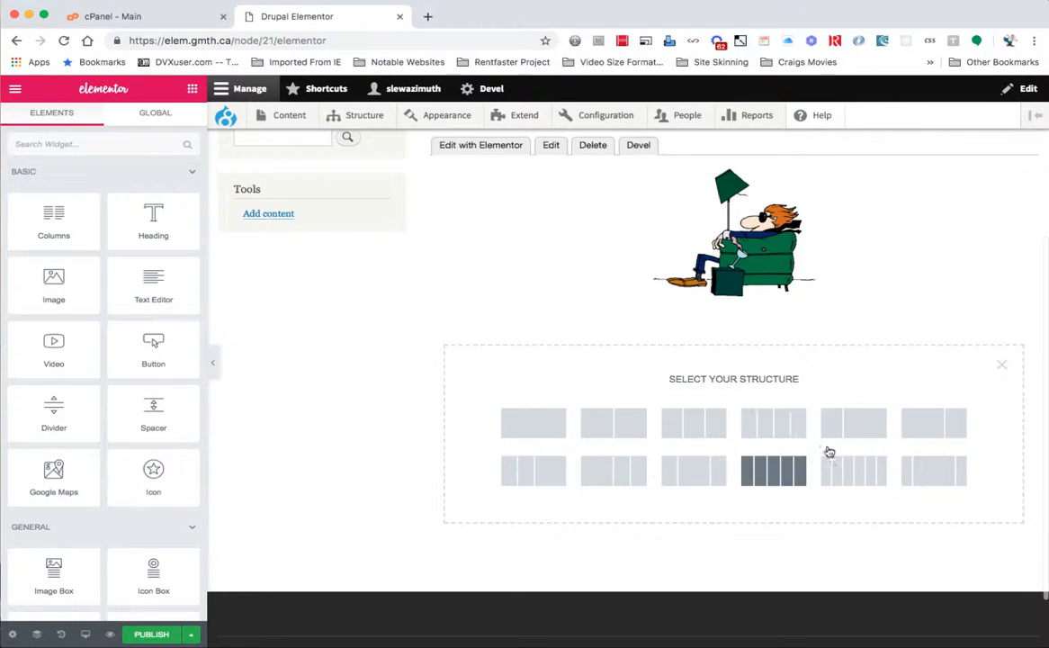
{"action": "left_click", "coordinate": [700, 430]}
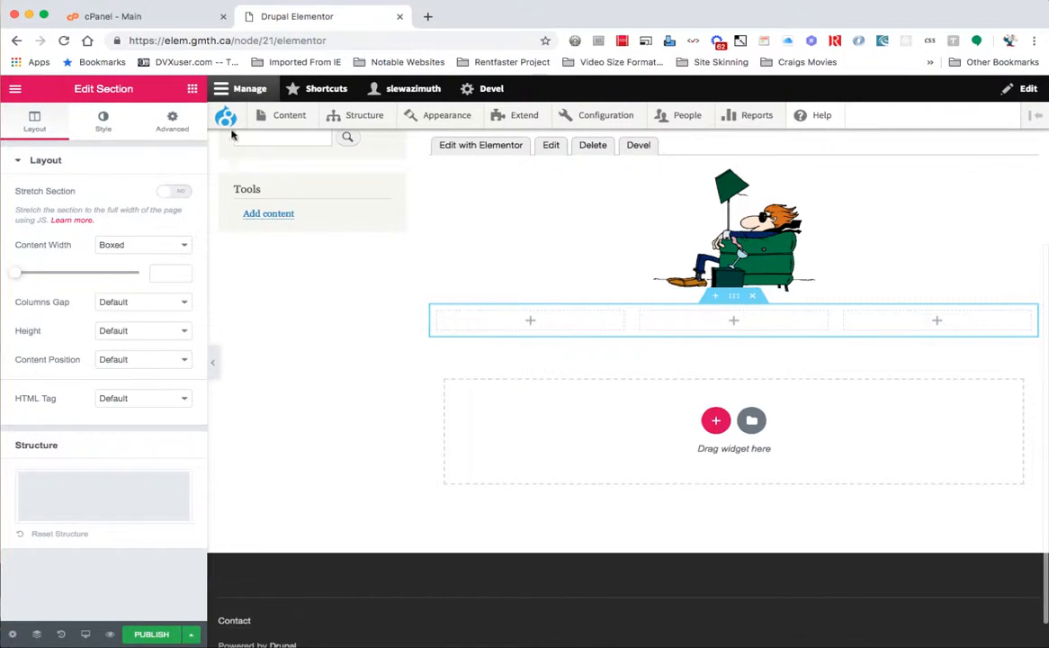
Place an Image widget in the first column of the three-column section.
{"action": "mouse_move", "coordinate": [229, 126]}
{"action": "left_click", "coordinate": [193, 89]}
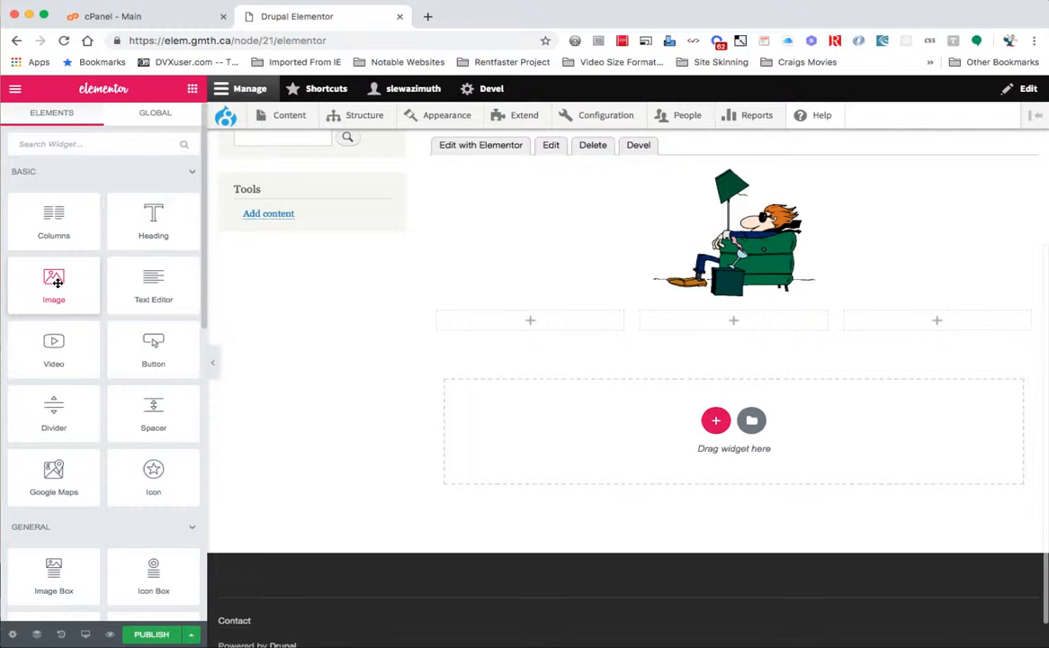
{"action": "left_click_drag", "start_coordinate": [56, 282], "coordinate": [467, 319]}
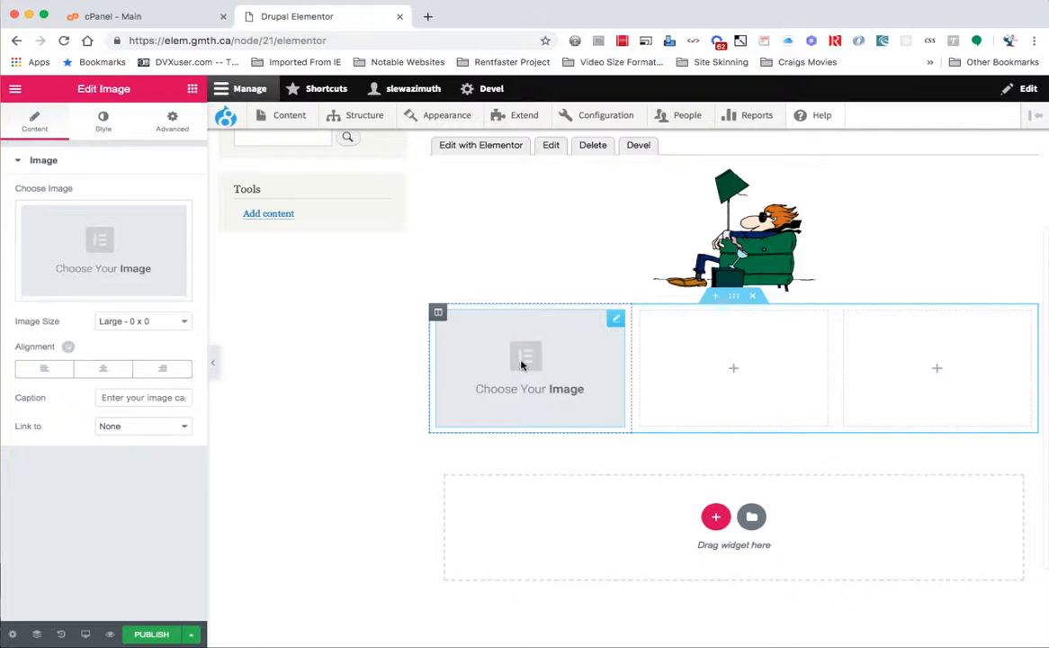
Load budget.png from the Cartoonies folder into the Image widget in the first column.
{"action": "left_click", "coordinate": [111, 268]}
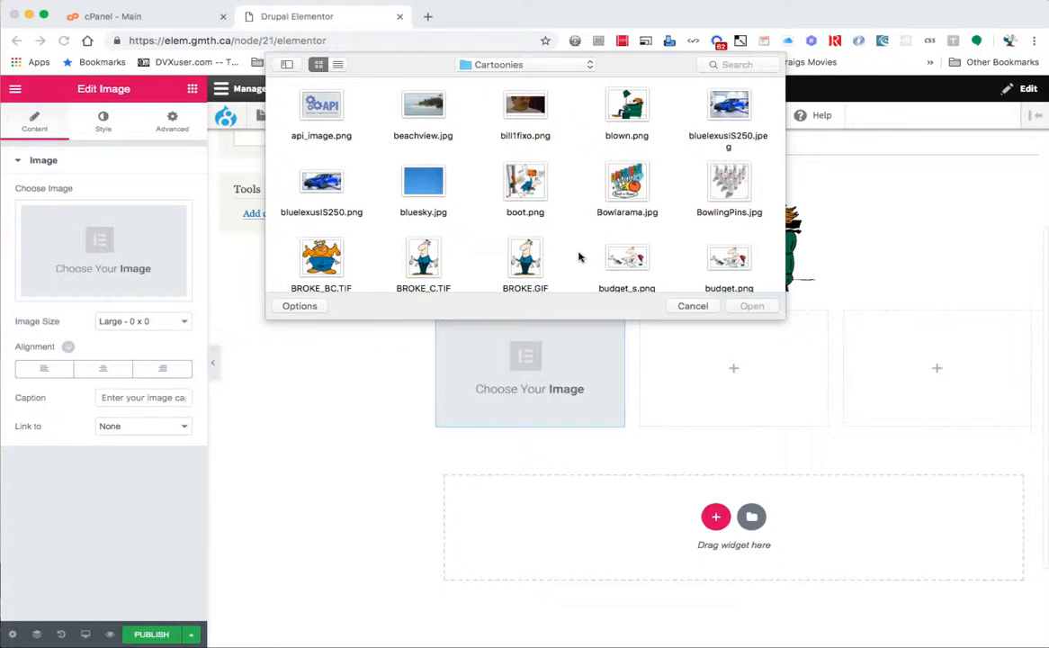
{"action": "scroll", "coordinate": [579, 257], "scroll_direction": "down", "scroll_amount": 2}
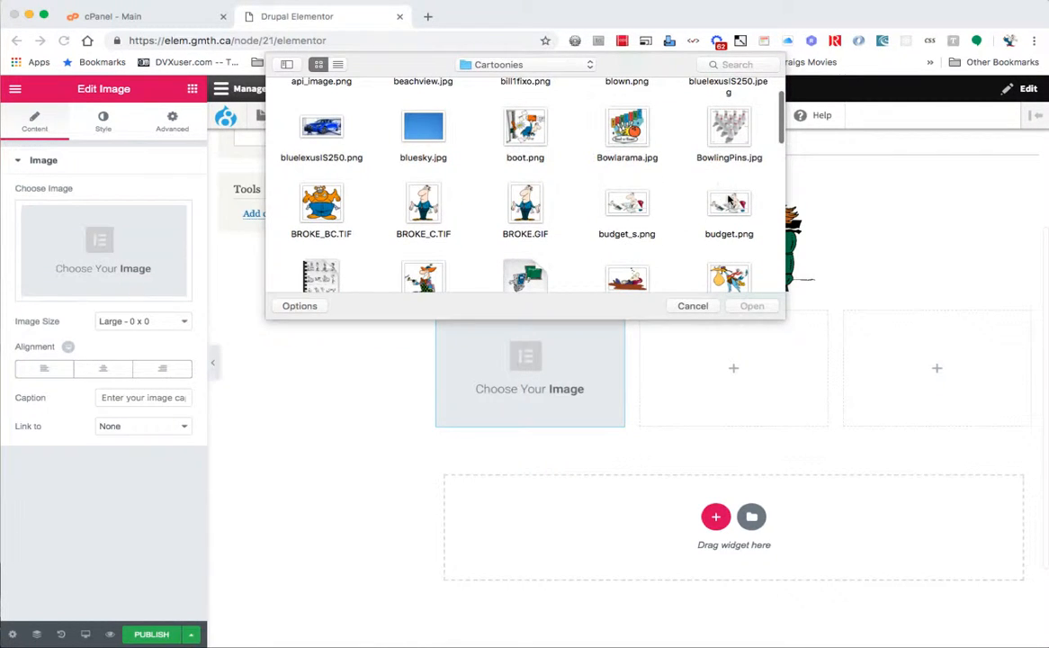
{"action": "left_click", "coordinate": [730, 201]}
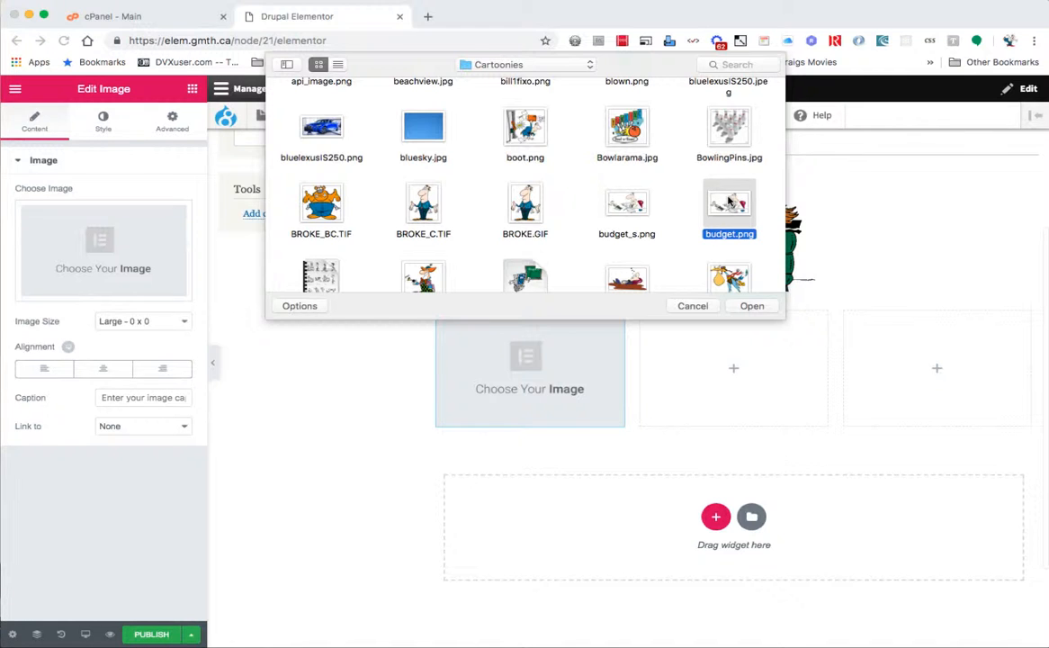
{"action": "double_click", "coordinate": [730, 201]}
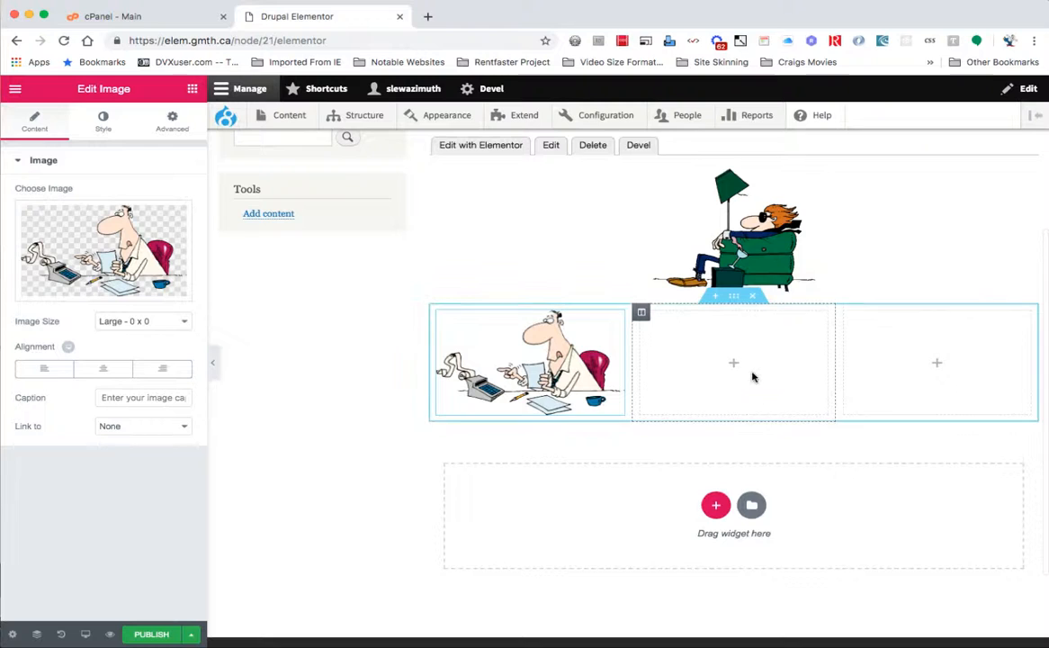
Delete the three-column section and the image section above it to empty the page area.
{"action": "left_click", "coordinate": [752, 298]}
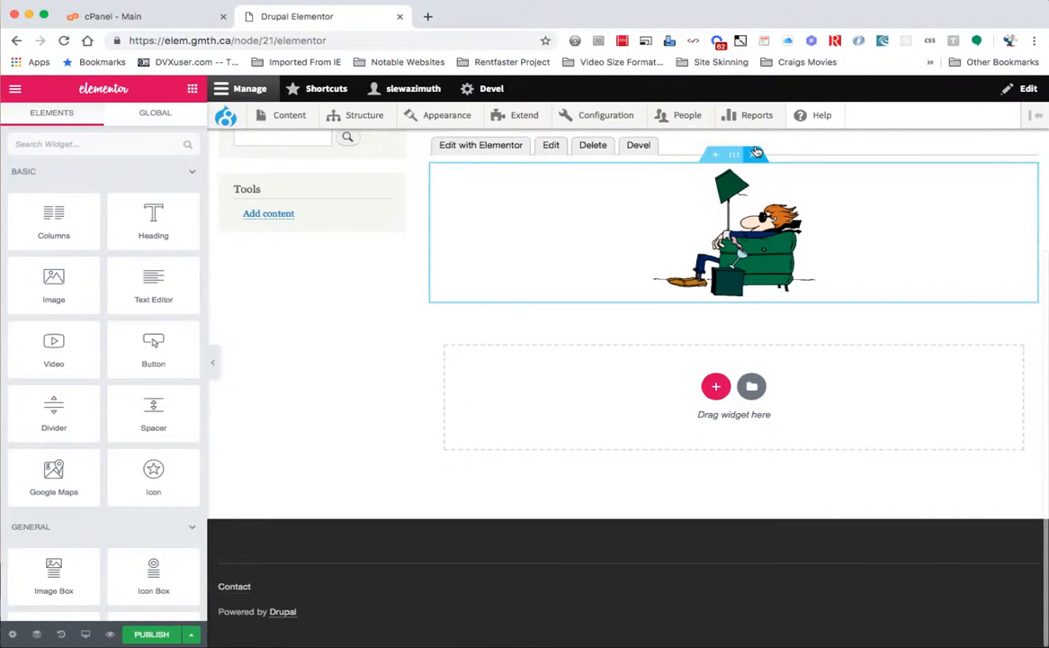
{"action": "left_click", "coordinate": [752, 154]}
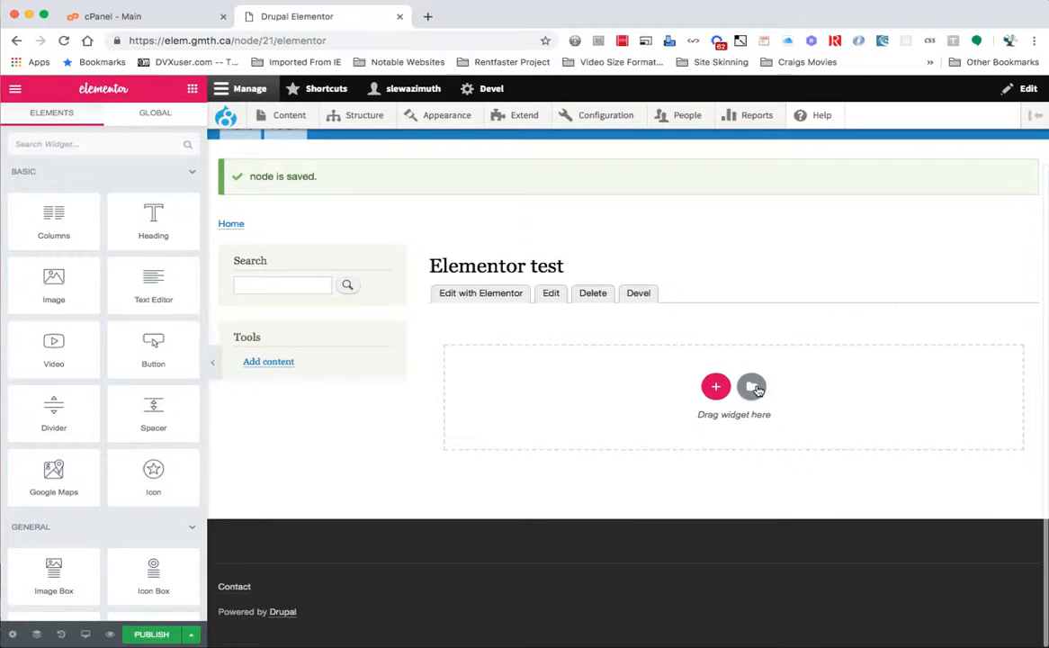
Insert the black single-testimonial block with the man's portrait from the Elementor block library.
{"action": "left_click", "coordinate": [752, 387]}
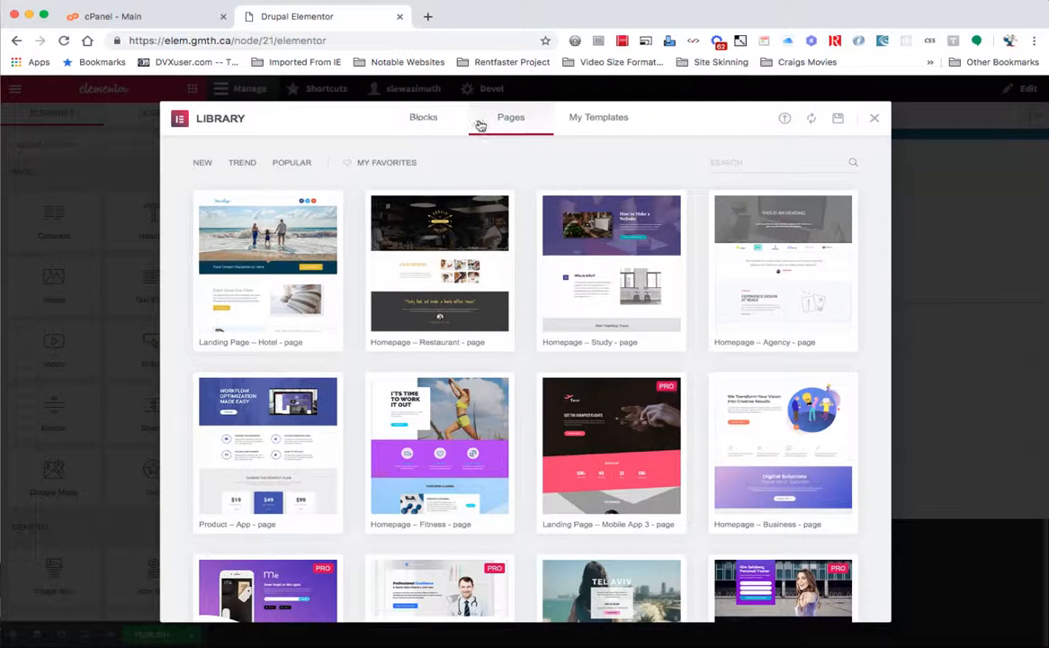
{"action": "left_click", "coordinate": [423, 119]}
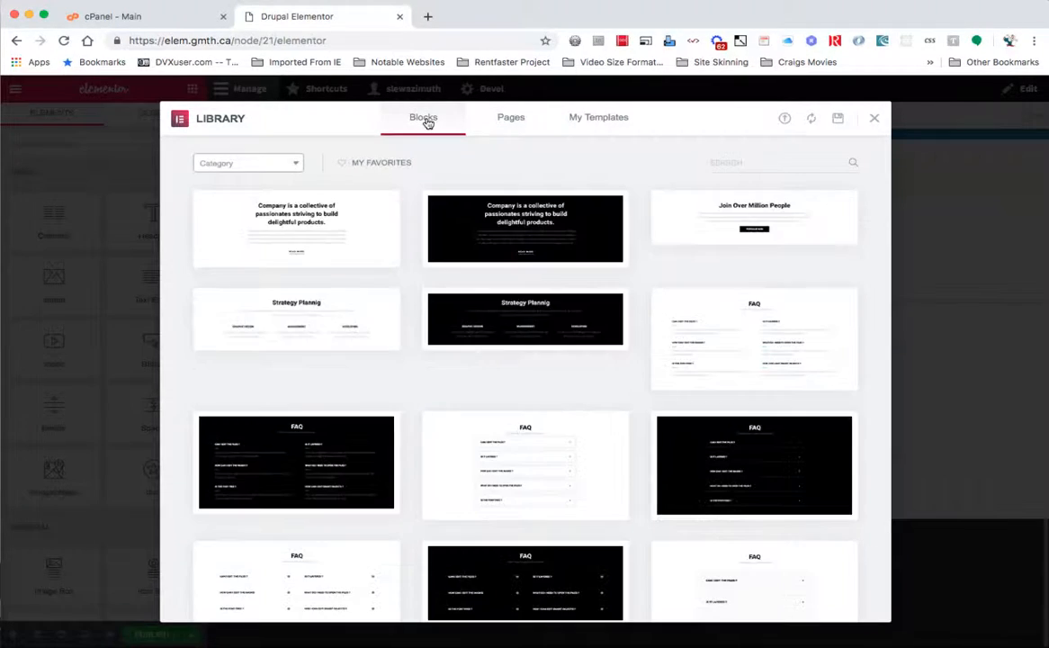
{"action": "scroll", "coordinate": [492, 177], "scroll_direction": "down", "scroll_amount": 15}
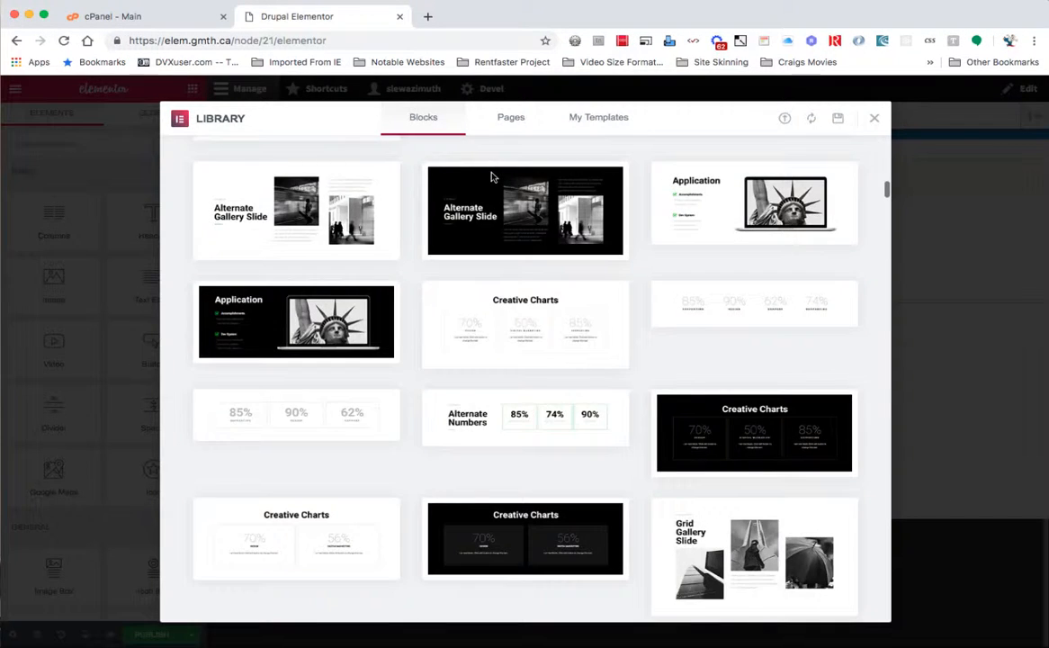
{"action": "scroll", "coordinate": [492, 177], "scroll_direction": "down", "scroll_amount": 5}
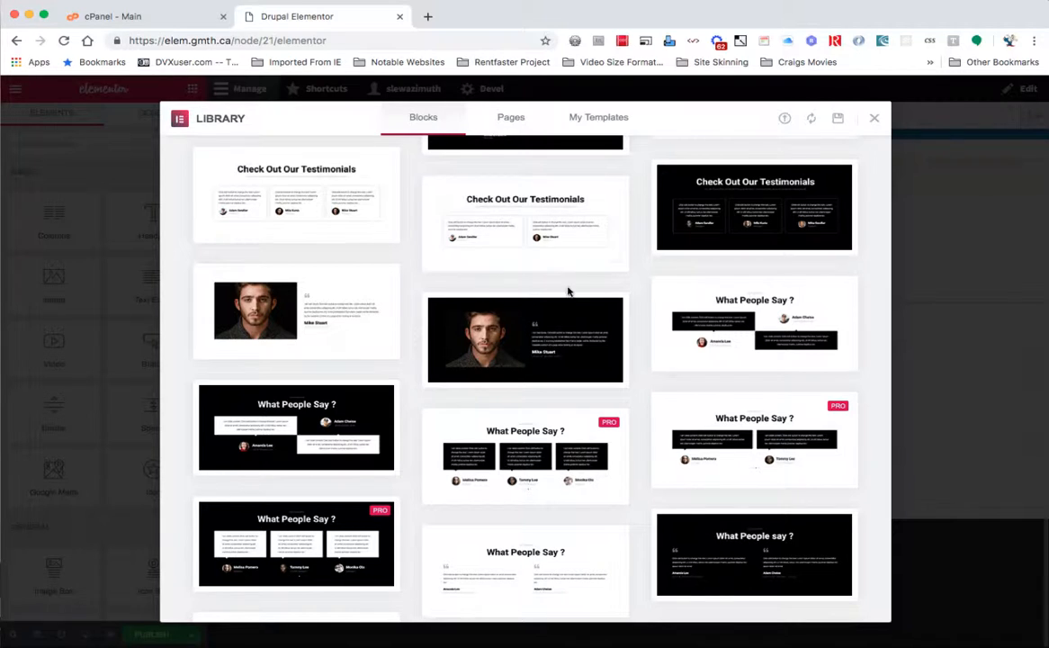
{"action": "mouse_move", "coordinate": [520, 339]}
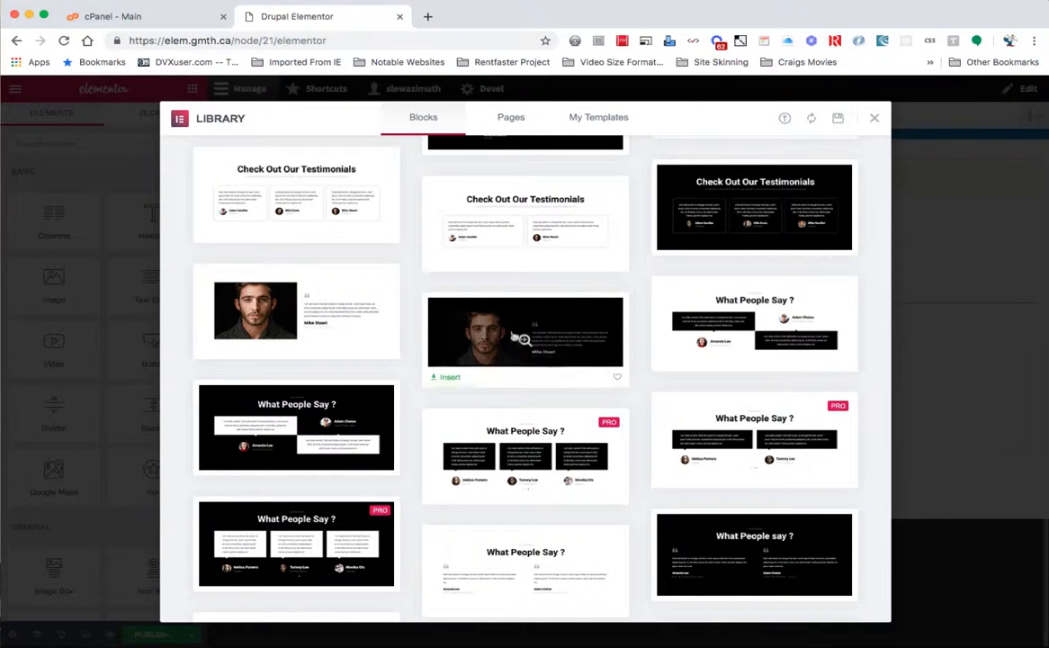
{"action": "left_click", "coordinate": [448, 379]}
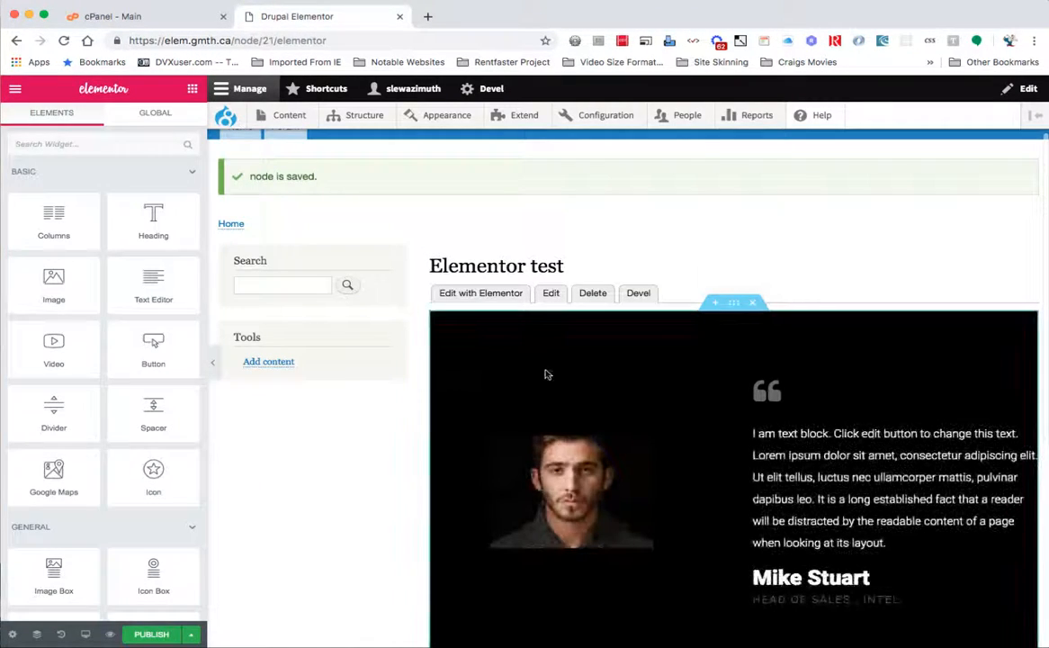
Insert the black "Company is a collective of passionates striving to build delightful products" library block below the testimonial.
{"action": "scroll", "coordinate": [613, 389], "scroll_direction": "down", "scroll_amount": 5}
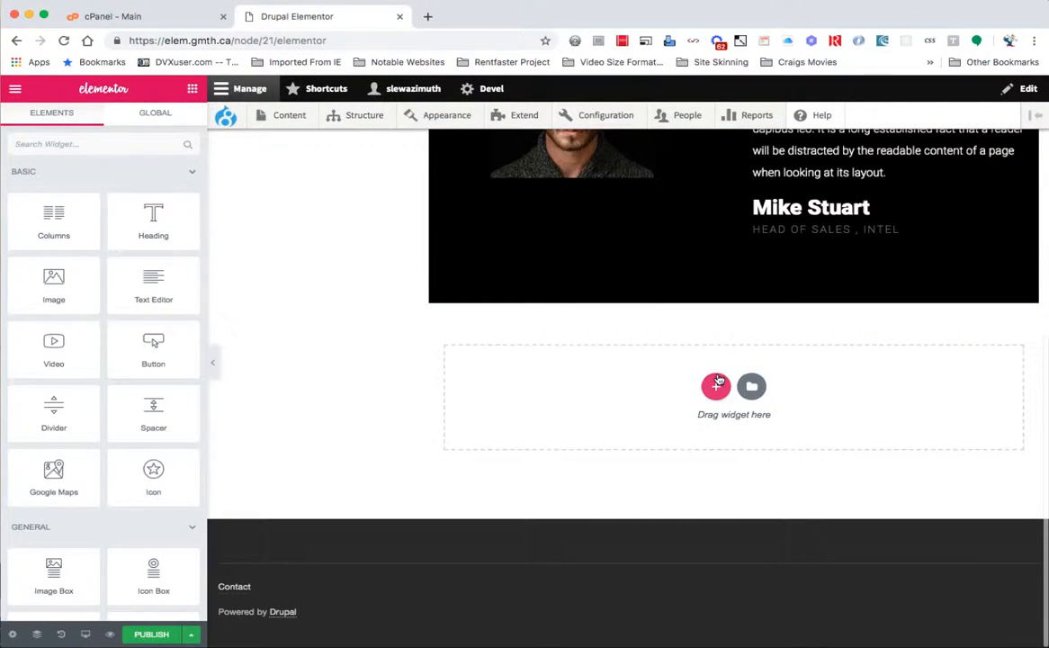
{"action": "left_click", "coordinate": [752, 388]}
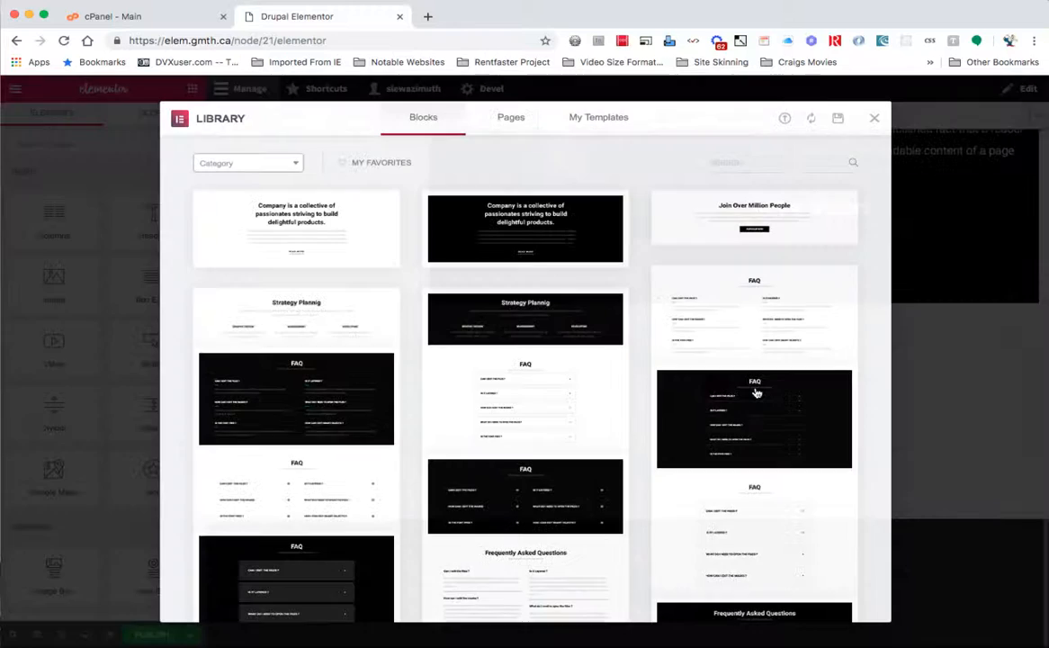
{"action": "mouse_move", "coordinate": [556, 232]}
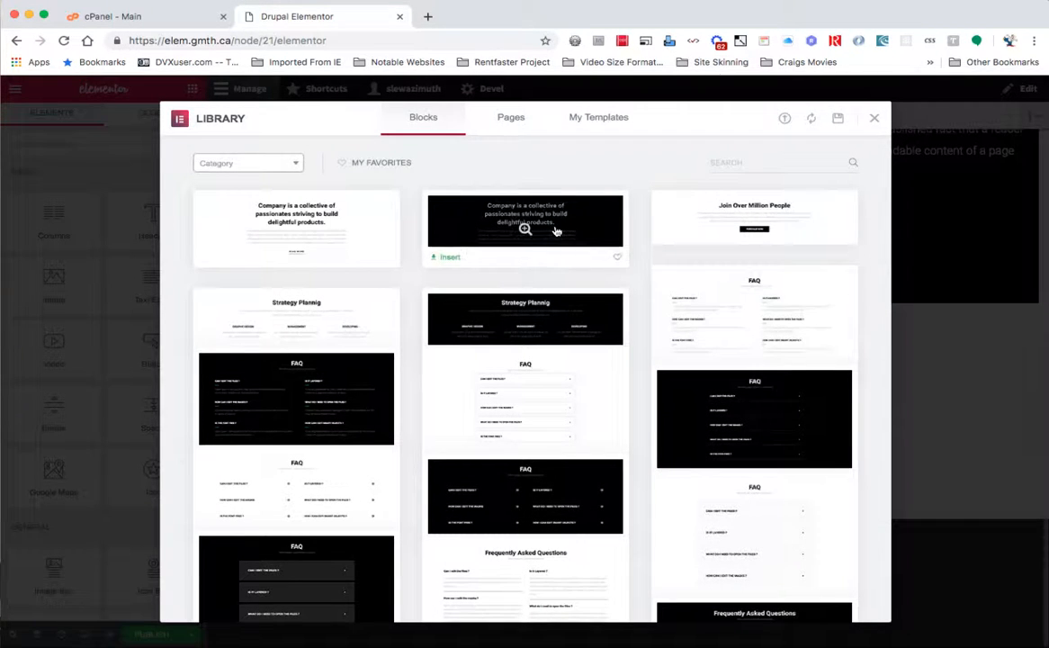
{"action": "left_click", "coordinate": [449, 258]}
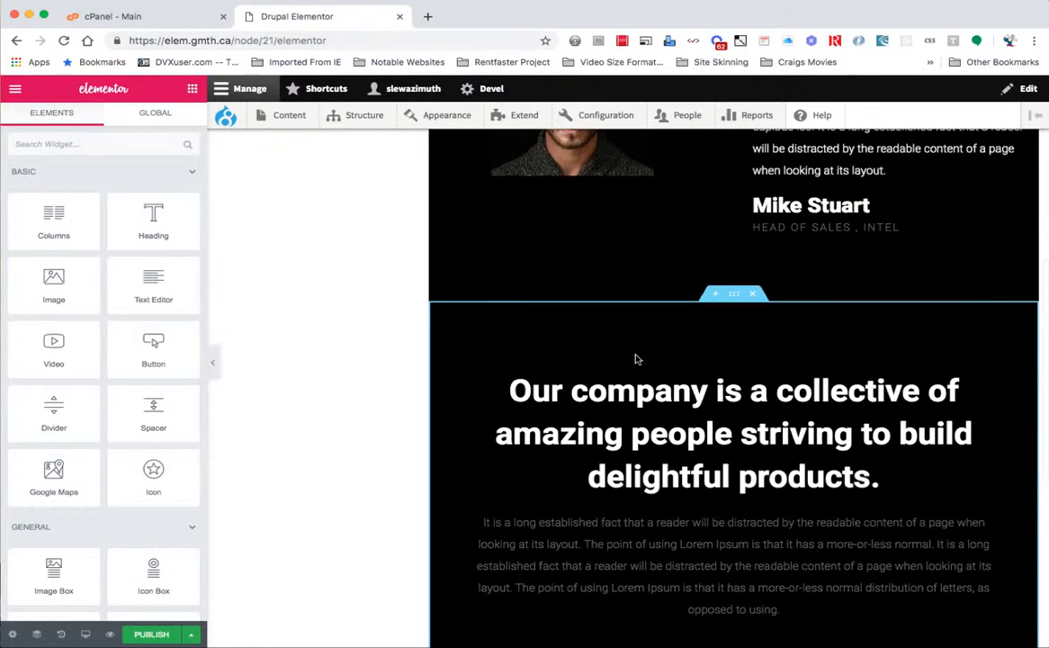
Replace the portrait in the testimonial block with hippo.png from the Cartoonies folder.
{"action": "scroll", "coordinate": [707, 150], "scroll_direction": "up", "scroll_amount": 5}
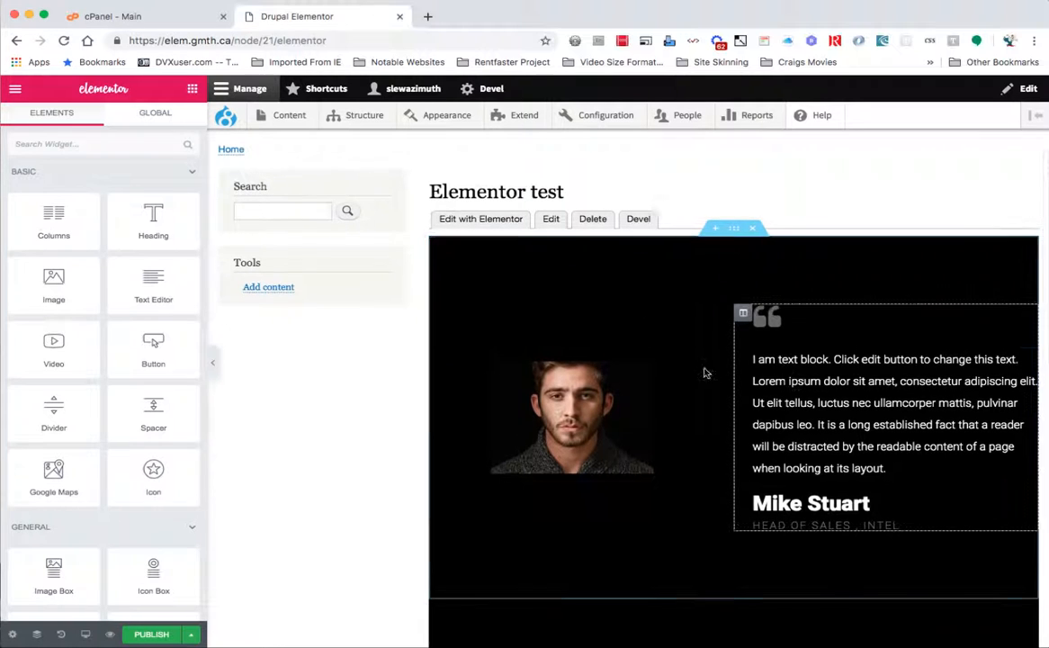
{"action": "left_click", "coordinate": [573, 412]}
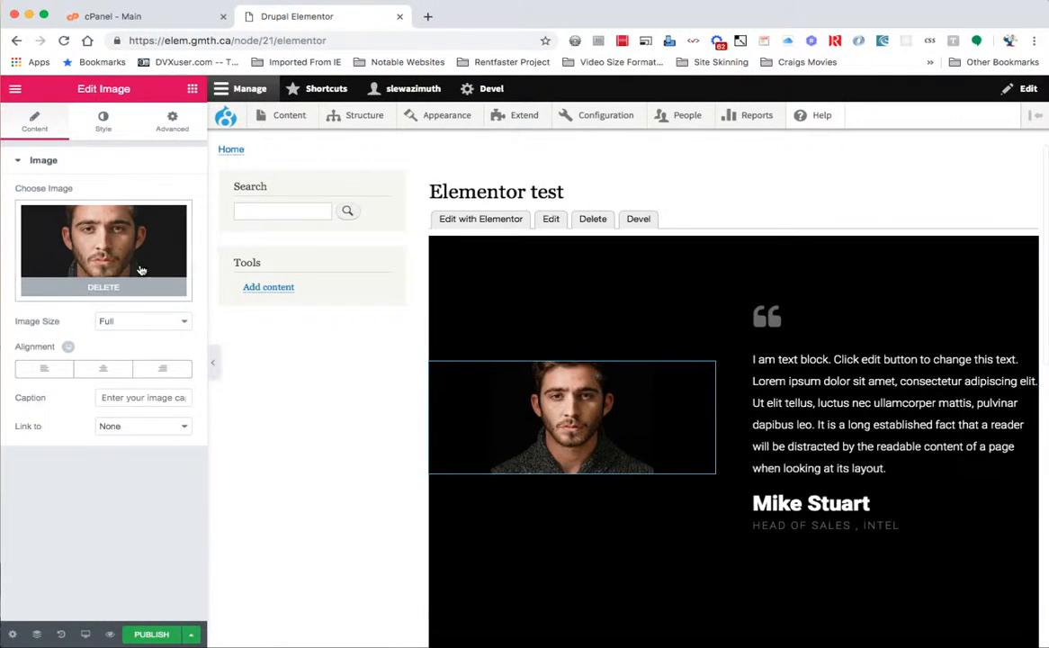
{"action": "left_click", "coordinate": [114, 255]}
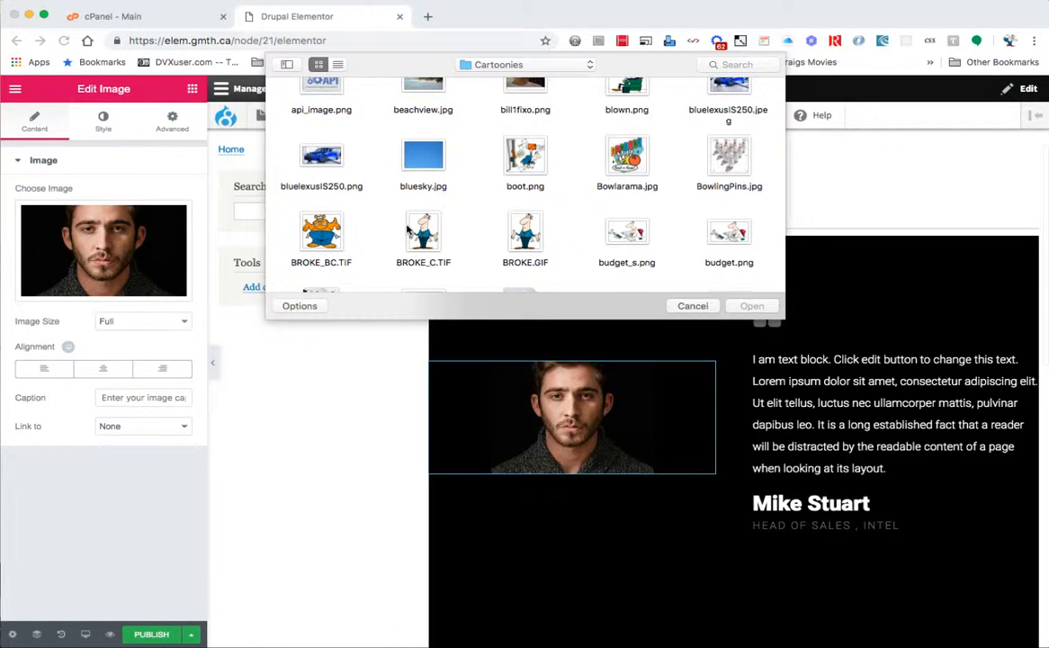
{"action": "scroll", "coordinate": [452, 208], "scroll_direction": "down", "scroll_amount": 4}
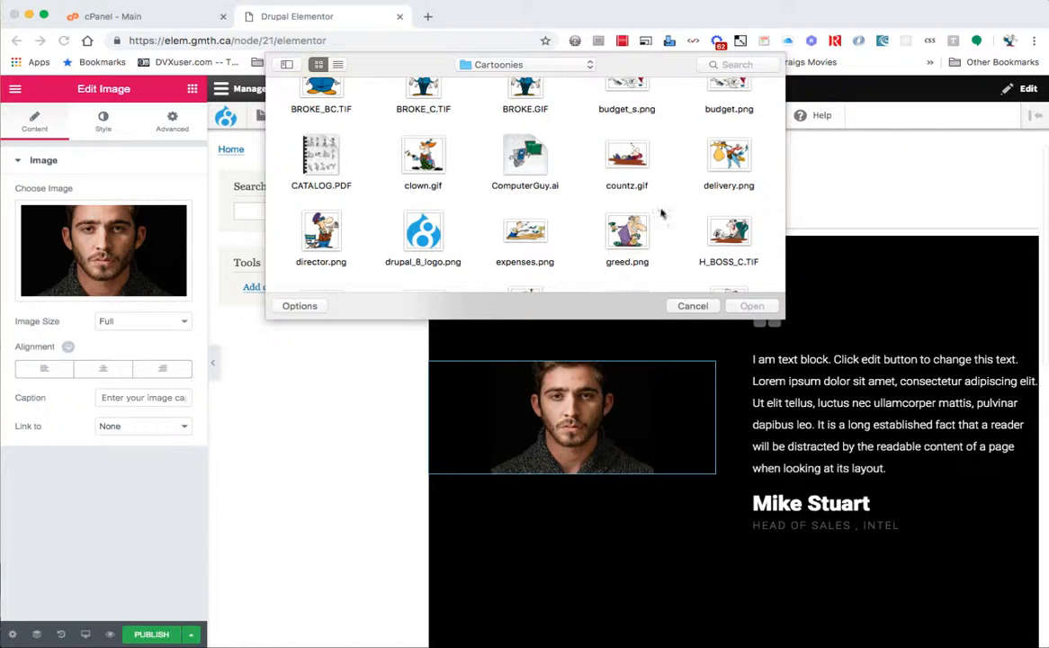
{"action": "scroll", "coordinate": [666, 210], "scroll_direction": "down", "scroll_amount": 3}
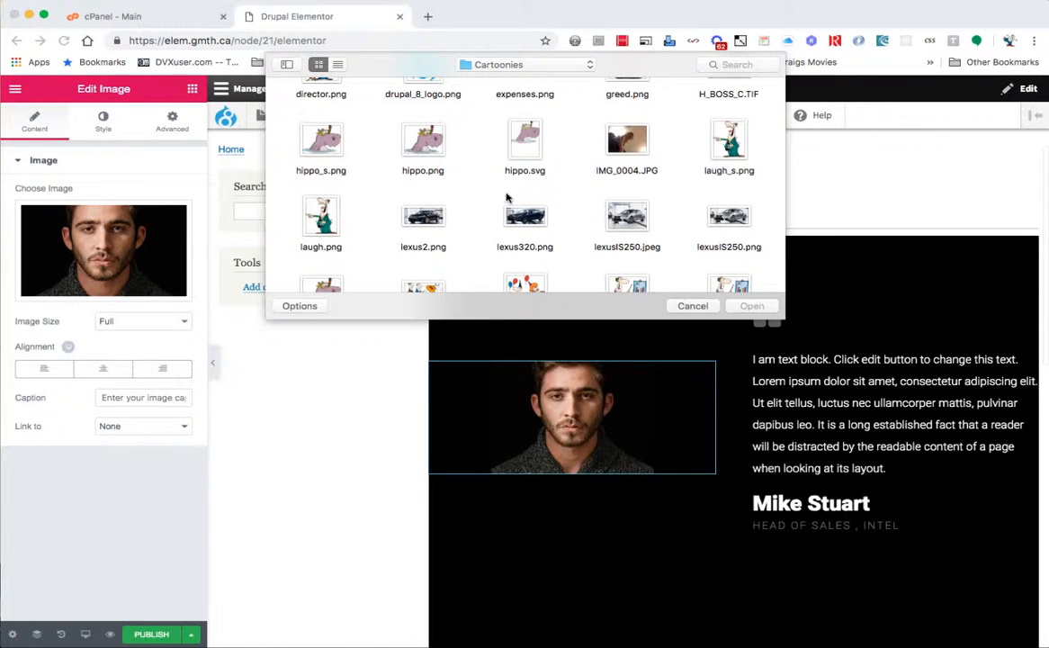
{"action": "left_click", "coordinate": [419, 144]}
{"action": "double_click", "coordinate": [419, 144]}
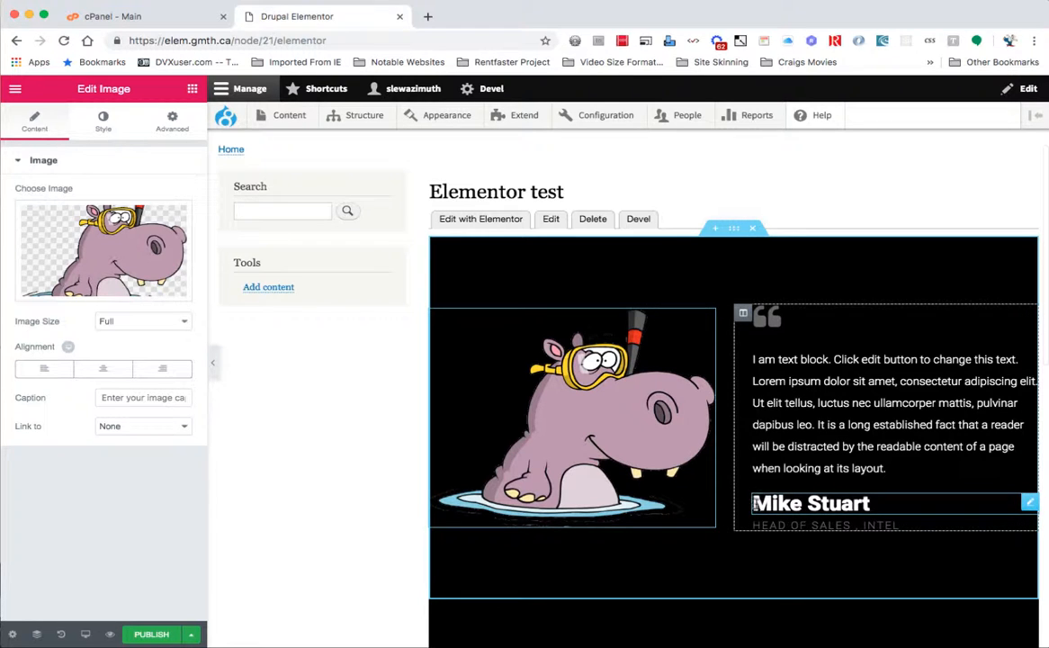
Change the name heading under the testimonial text to "Hippo Bob".
{"action": "left_click_drag", "start_coordinate": [756, 504], "coordinate": [906, 506]}
{"action": "left_click", "coordinate": [906, 506]}
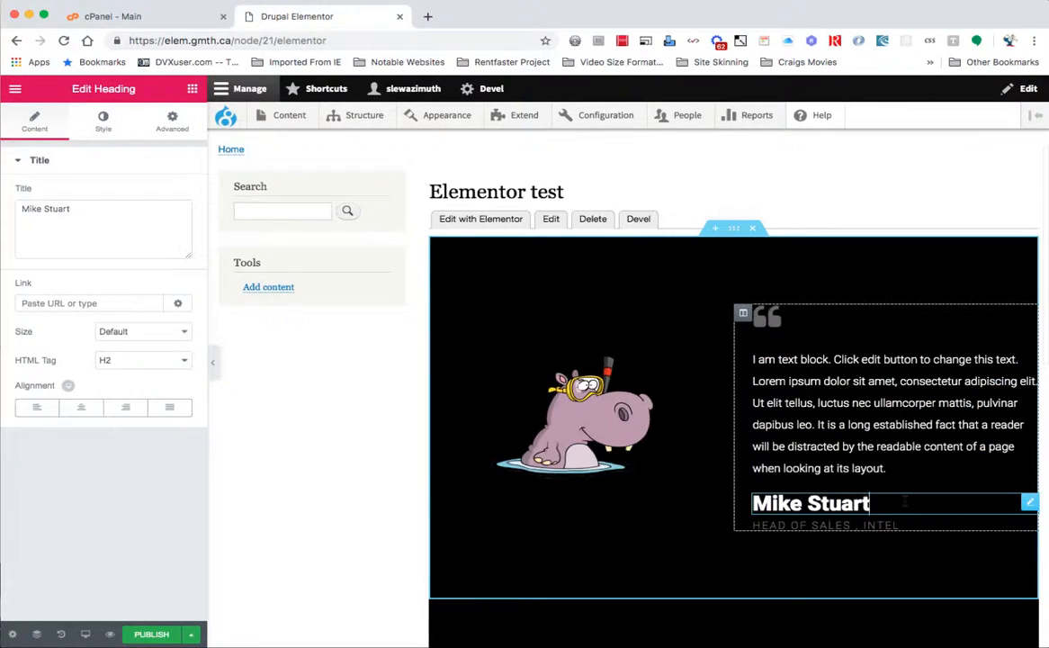
{"action": "type", "text": "\\"}
{"action": "key", "text": "BackSpace"}
{"action": "key", "text": "BackSpace"}
{"action": "key", "text": "BackSpace"}
{"action": "key", "text": "BackSpace"}
{"action": "key", "text": "BackSpace"}
{"action": "key", "text": "BackSpace"}
{"action": "key", "text": "BackSpace"}
{"action": "key", "text": "BackSpace"}
{"action": "key", "text": "BackSpace"}
{"action": "key", "text": "BackSpace"}
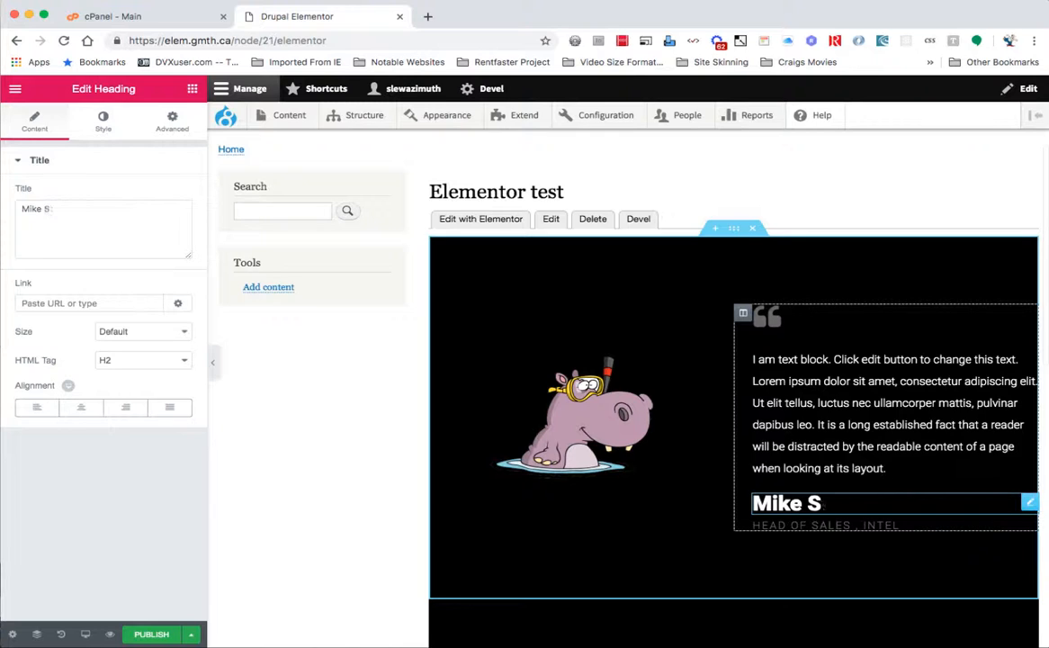
{"action": "key", "text": "BackSpace"}
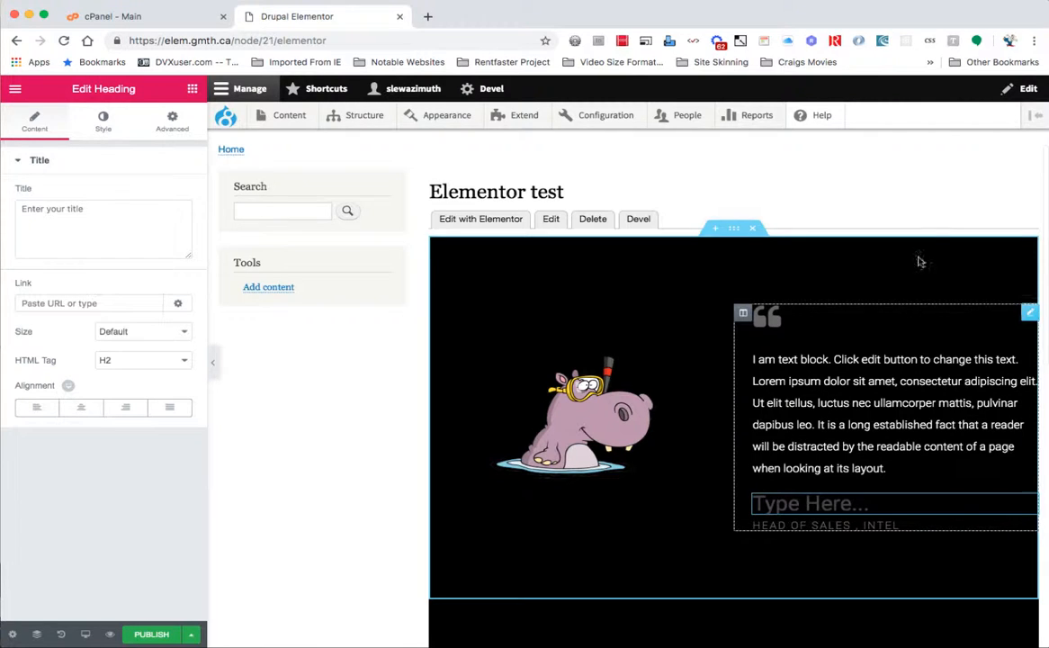
{"action": "type", "text": "Hipp"}
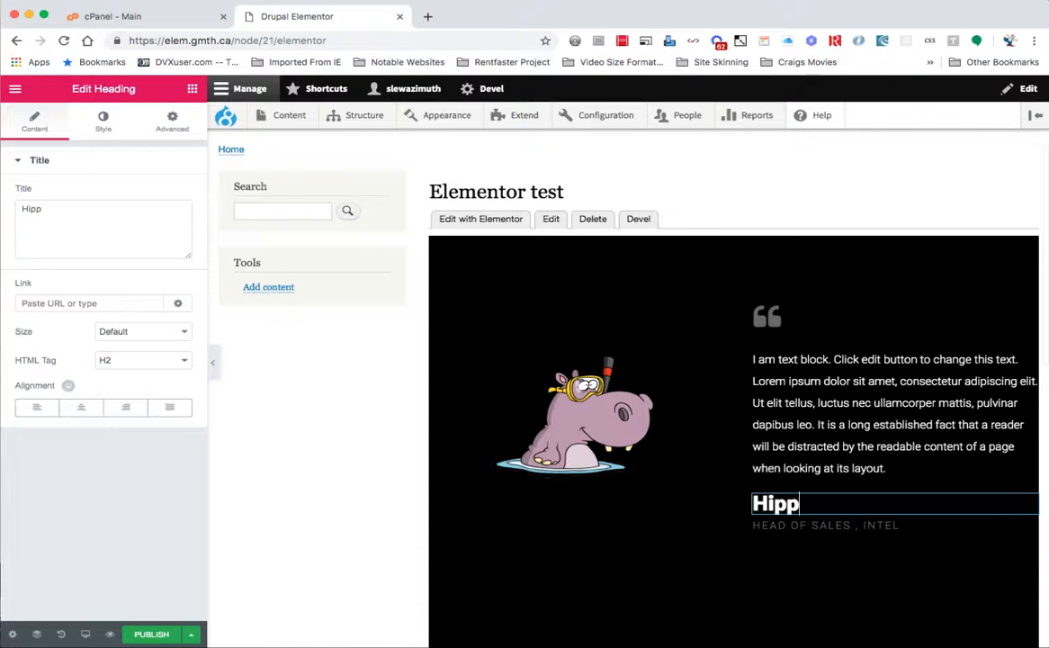
{"action": "type", "text": "o Bob"}
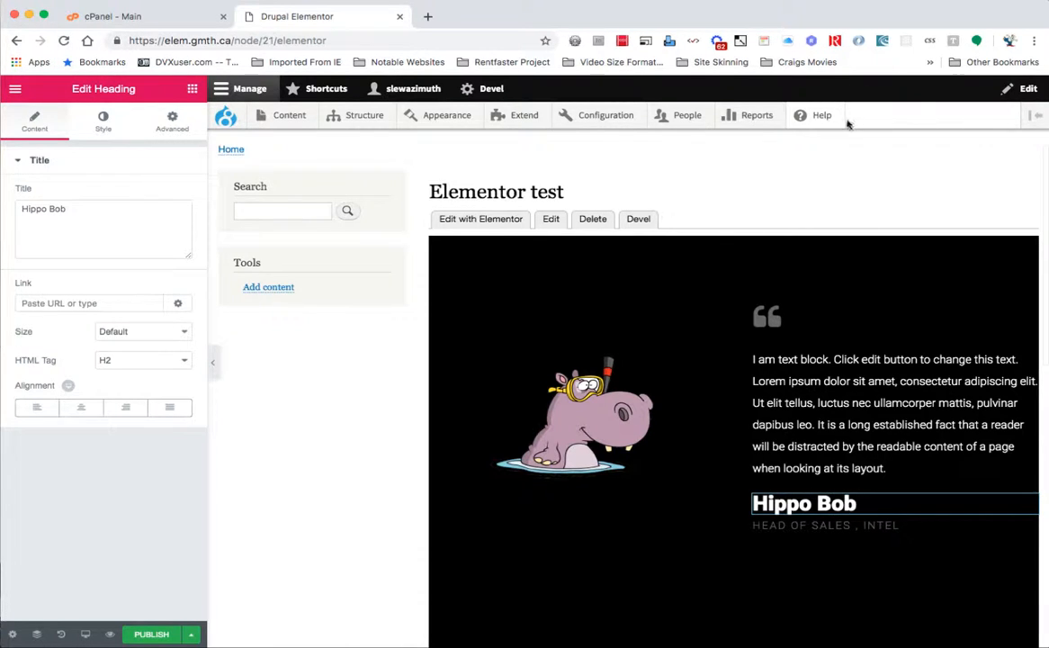
Review the finished layout, publish the page and exit Elementor back to Drupal.
{"action": "scroll", "coordinate": [853, 159], "scroll_direction": "down", "scroll_amount": 10}
{"action": "scroll", "coordinate": [853, 159], "scroll_direction": "down", "scroll_amount": 1}
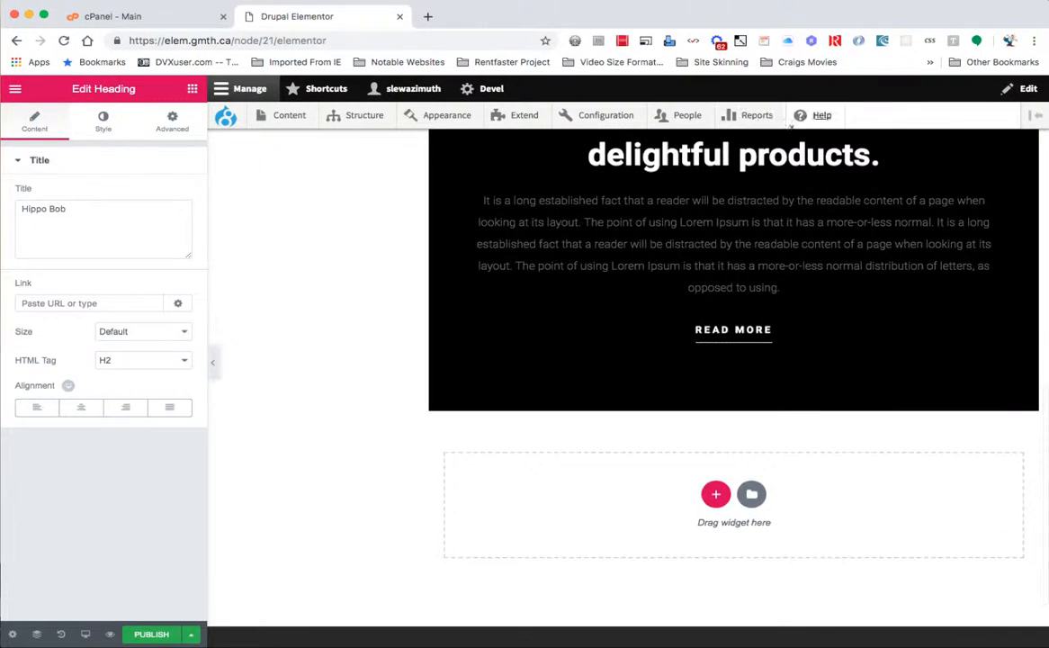
{"action": "scroll", "coordinate": [826, 234], "scroll_direction": "up", "scroll_amount": 4}
{"action": "scroll", "coordinate": [672, 253], "scroll_direction": "up", "scroll_amount": 2}
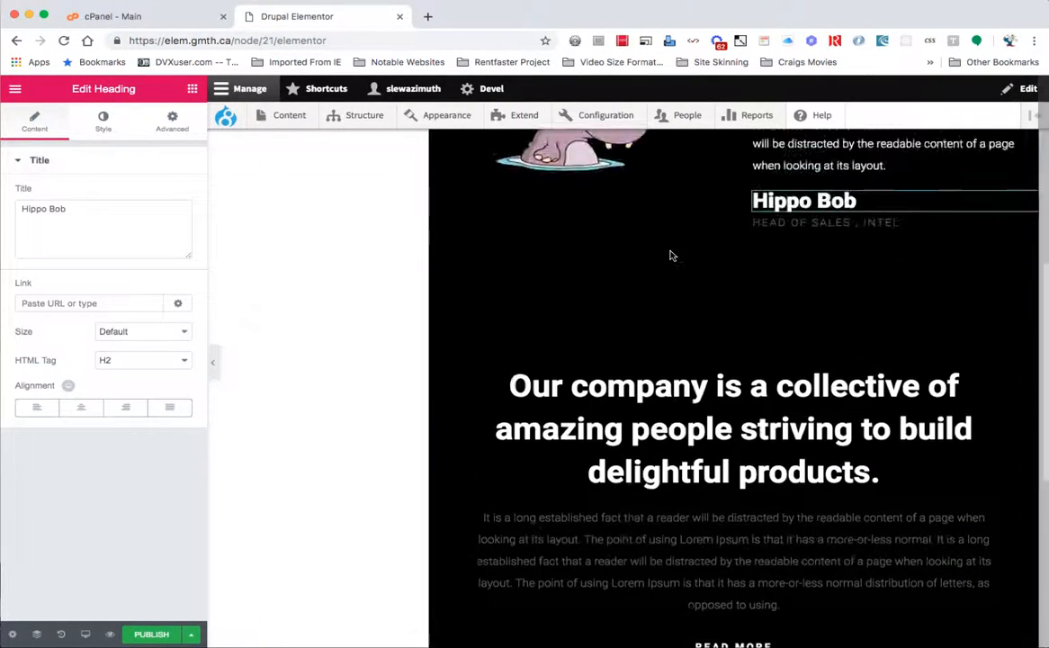
{"action": "scroll", "coordinate": [670, 256], "scroll_direction": "up", "scroll_amount": 4}
{"action": "scroll", "coordinate": [673, 255], "scroll_direction": "down", "scroll_amount": 1}
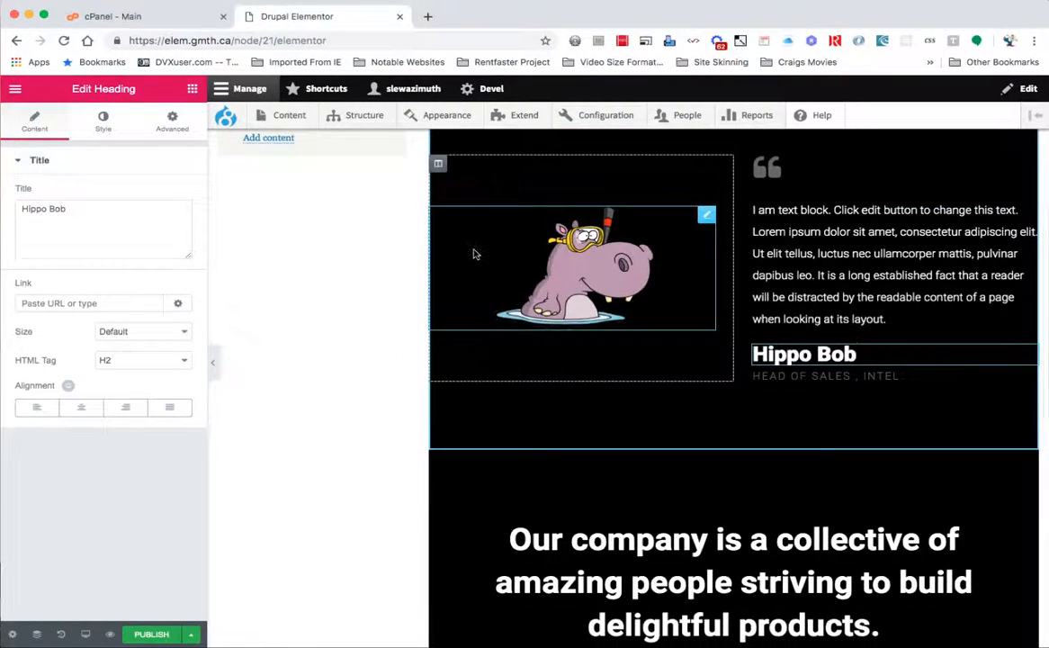
{"action": "left_click", "coordinate": [154, 635]}
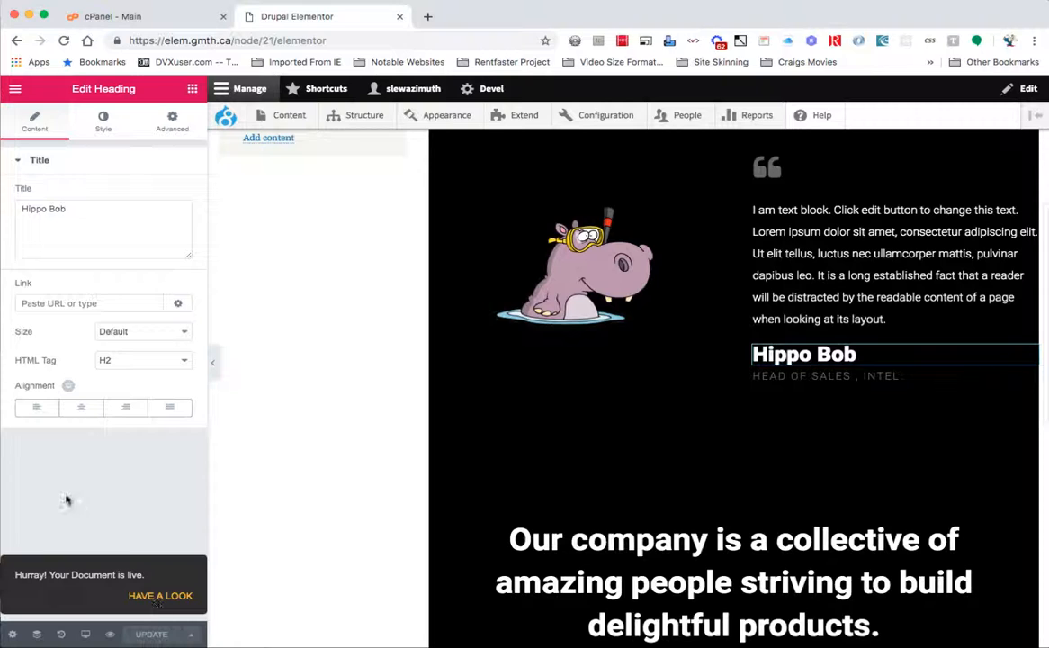
{"action": "left_click", "coordinate": [16, 88]}
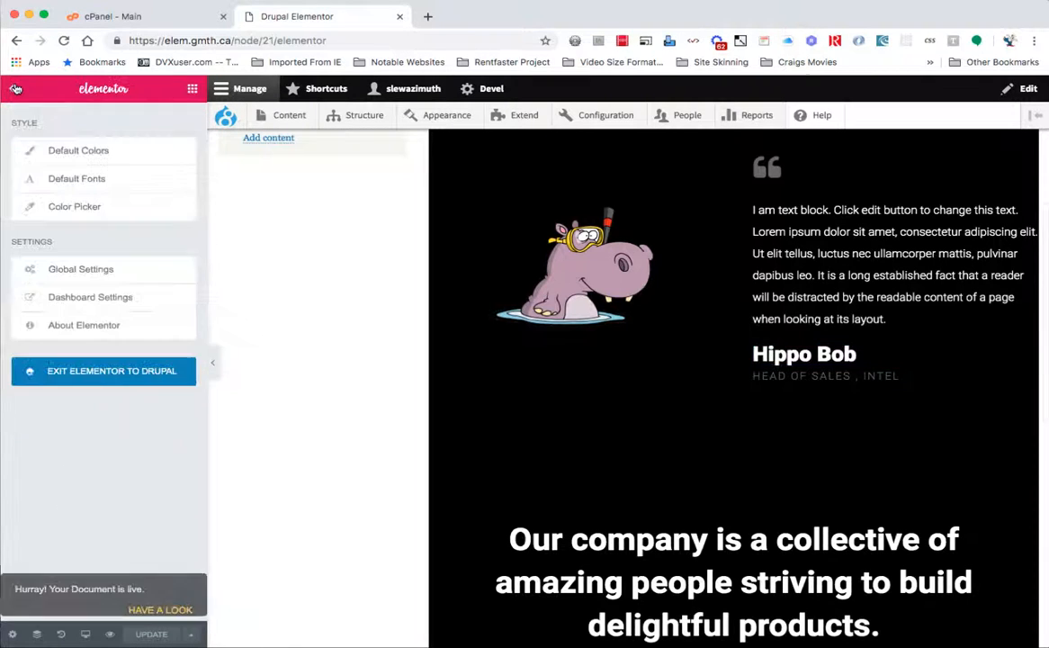
{"action": "left_click", "coordinate": [102, 378]}
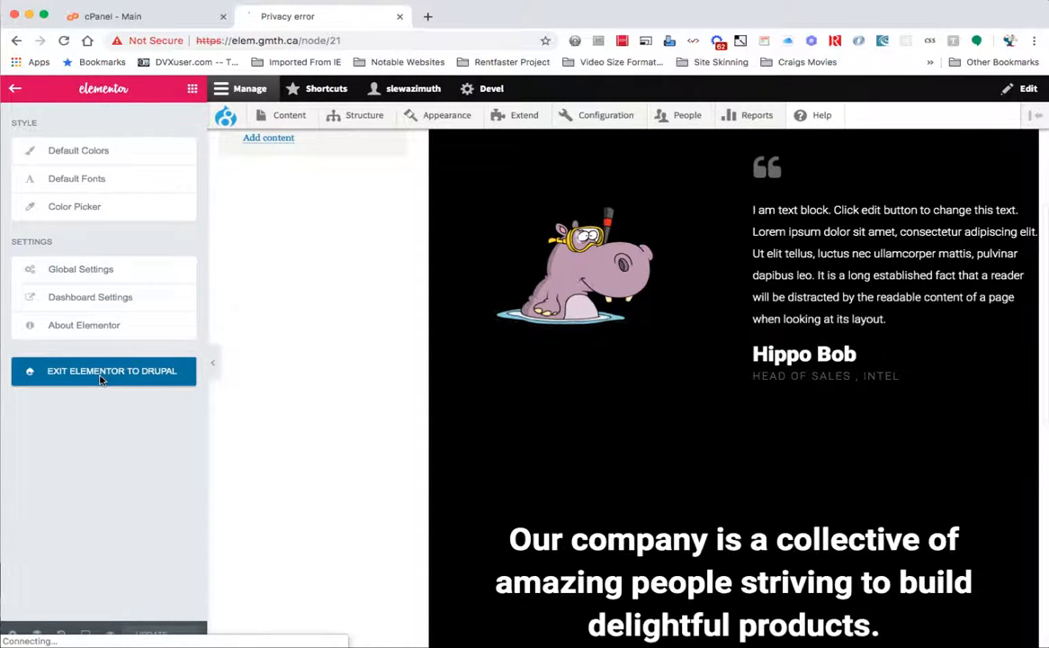